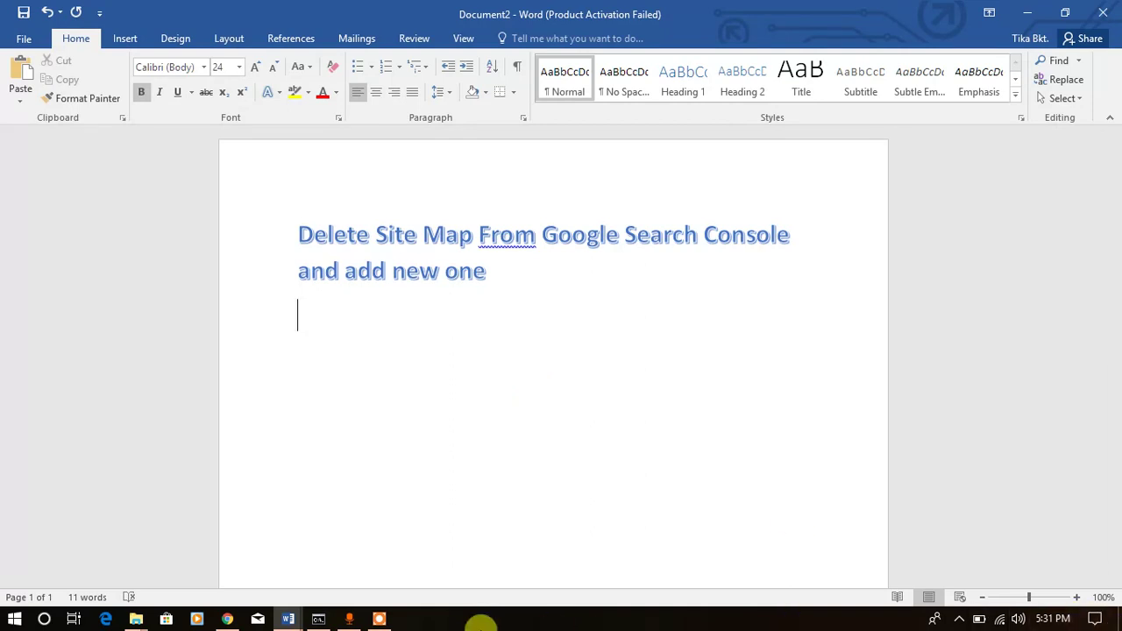
Select part of the post title text, then clear the selection
click(493, 274)
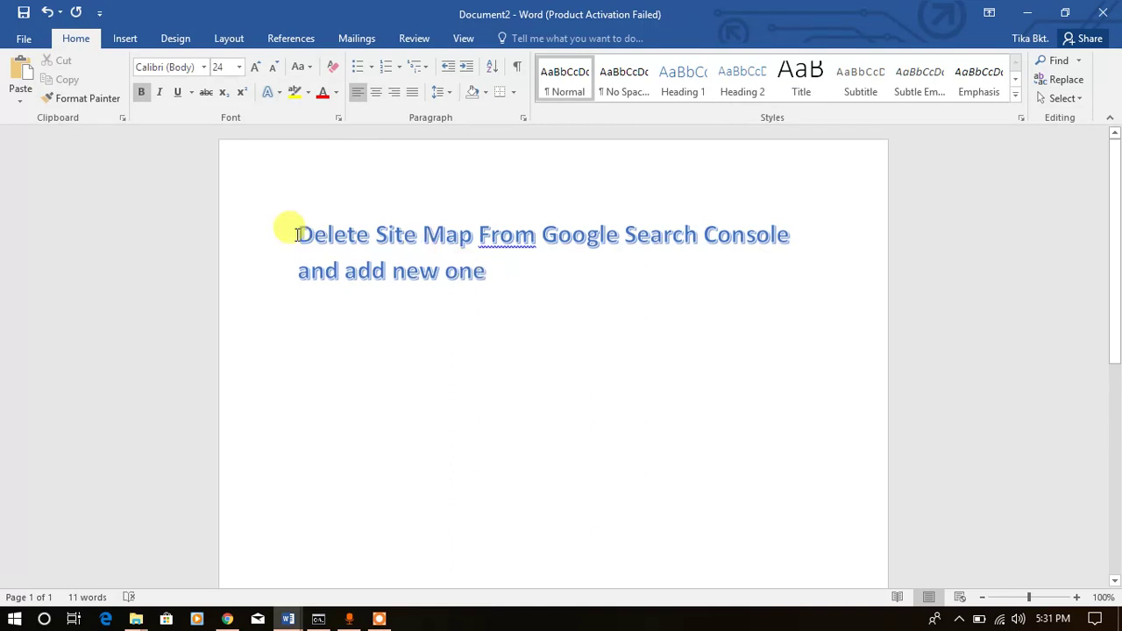
drag(299, 233, 604, 233)
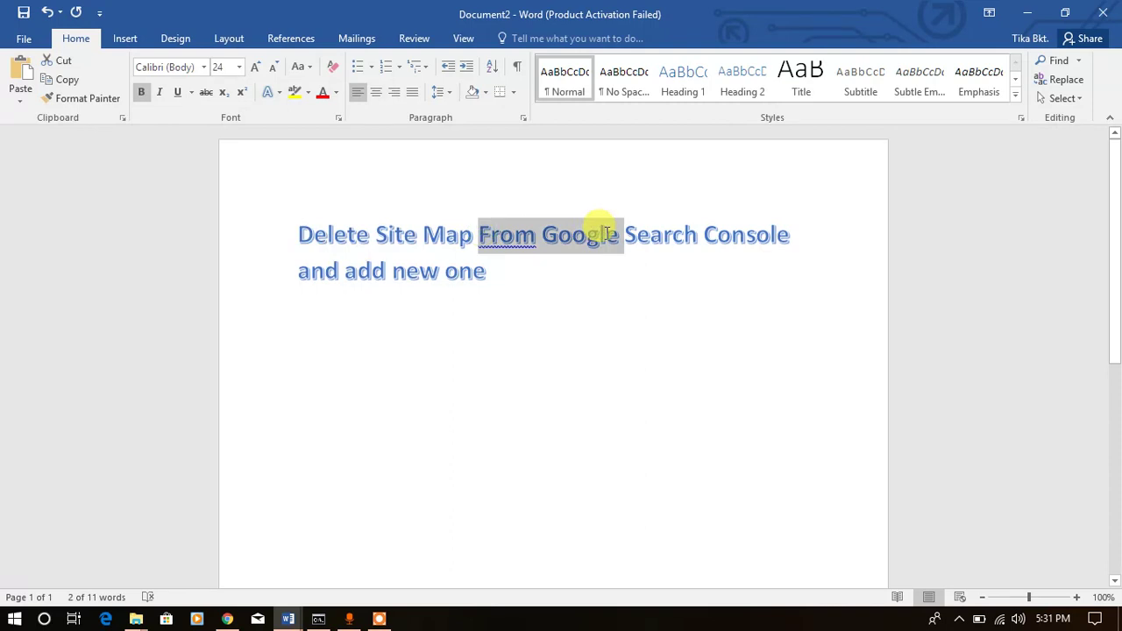
click(526, 298)
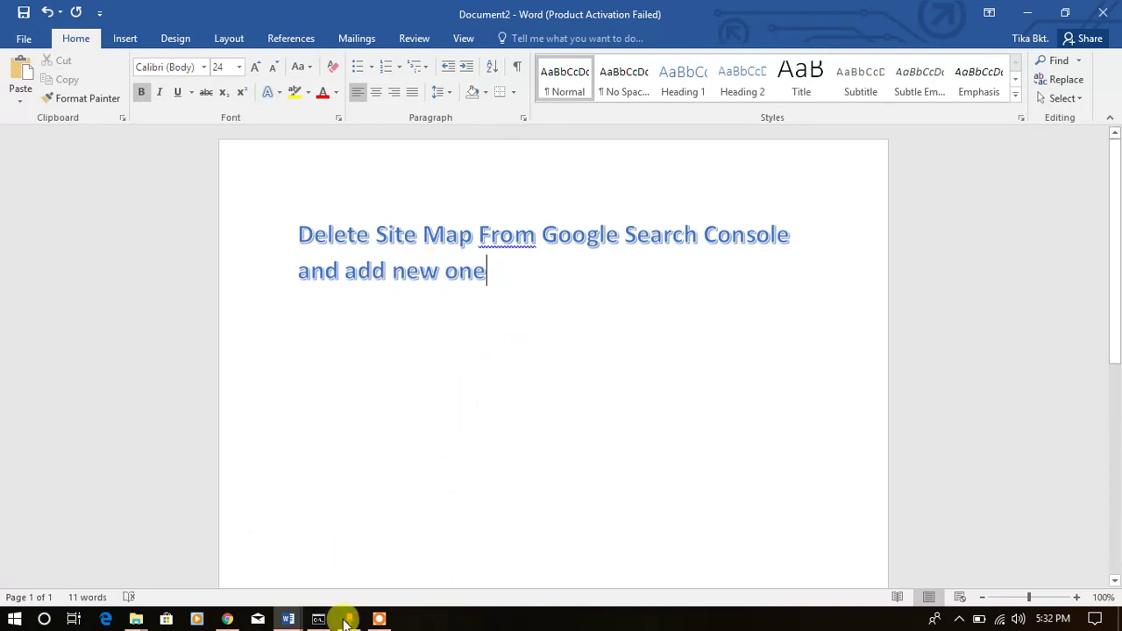
Bring Chrome forward and browse the News & Tech WordPress Posts list
click(230, 619)
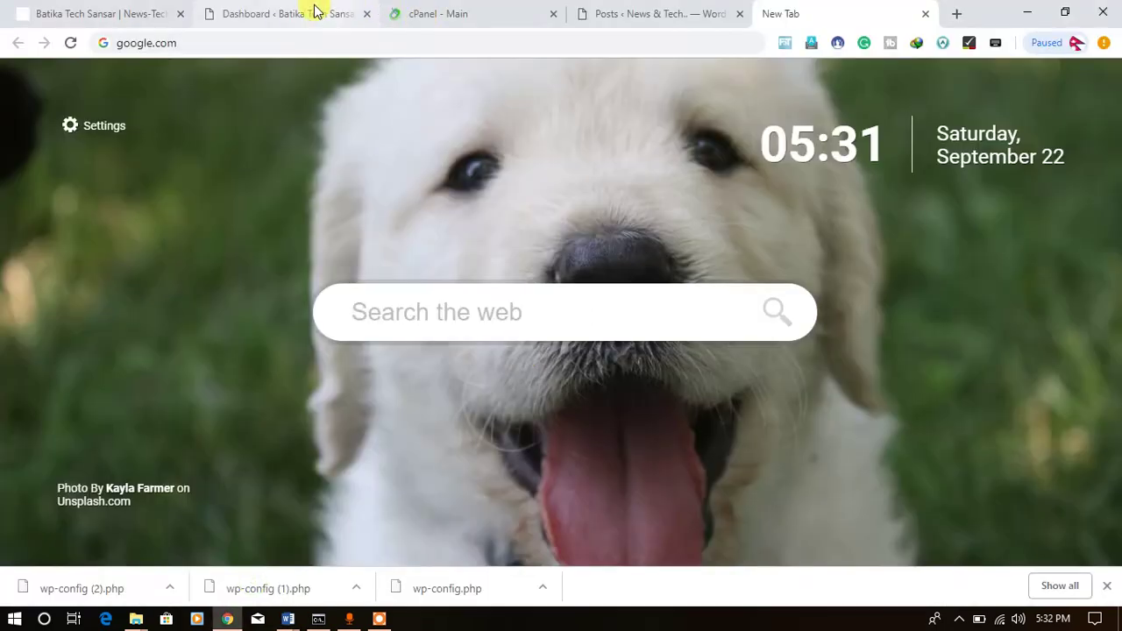
click(646, 13)
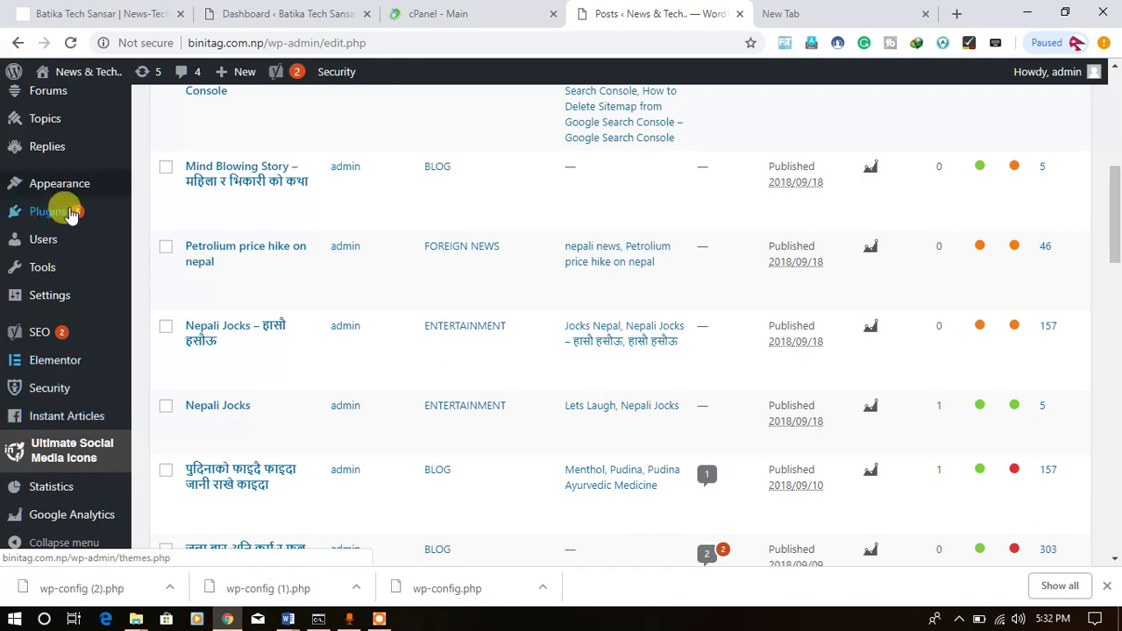
scroll(50, 446, down, 2)
scroll(68, 473, down, 2)
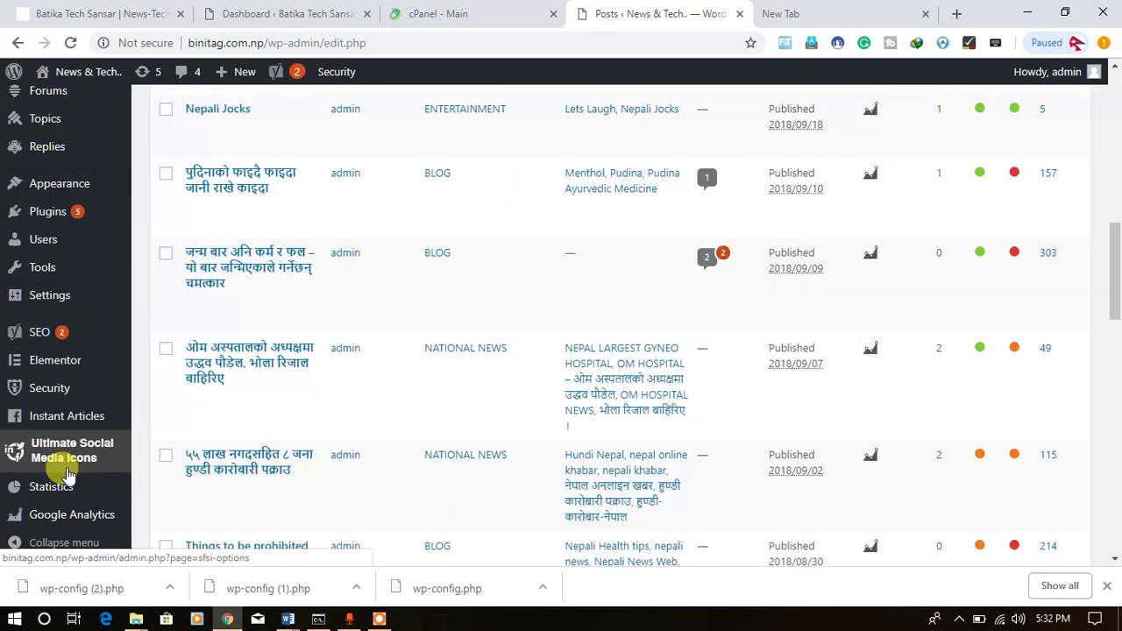
scroll(68, 474, down, 2)
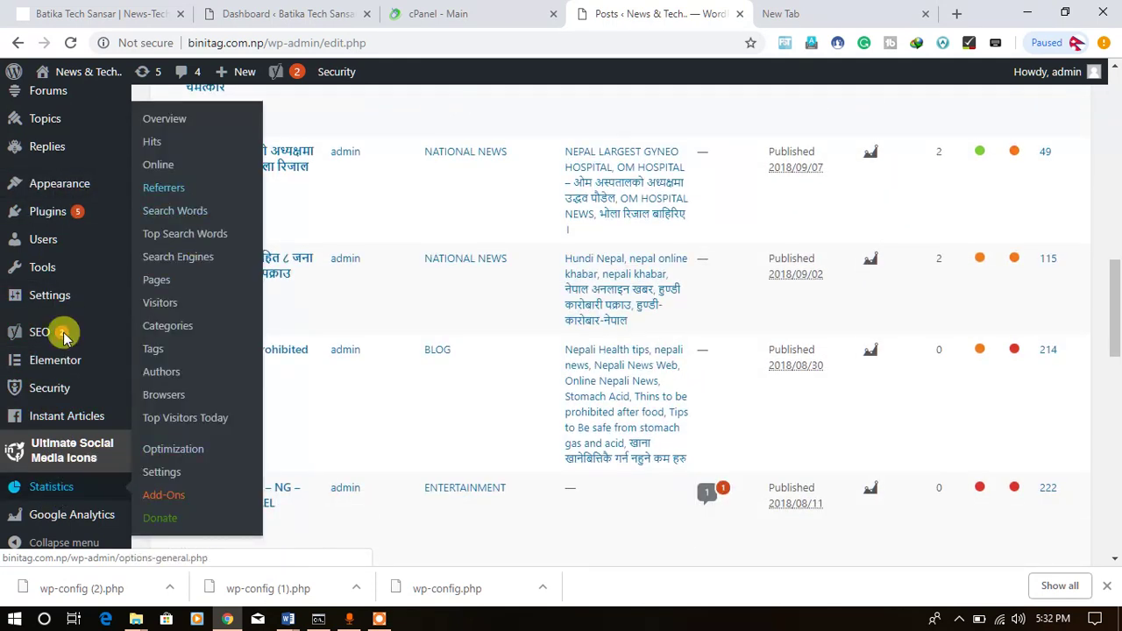
scroll(54, 337, up, 2)
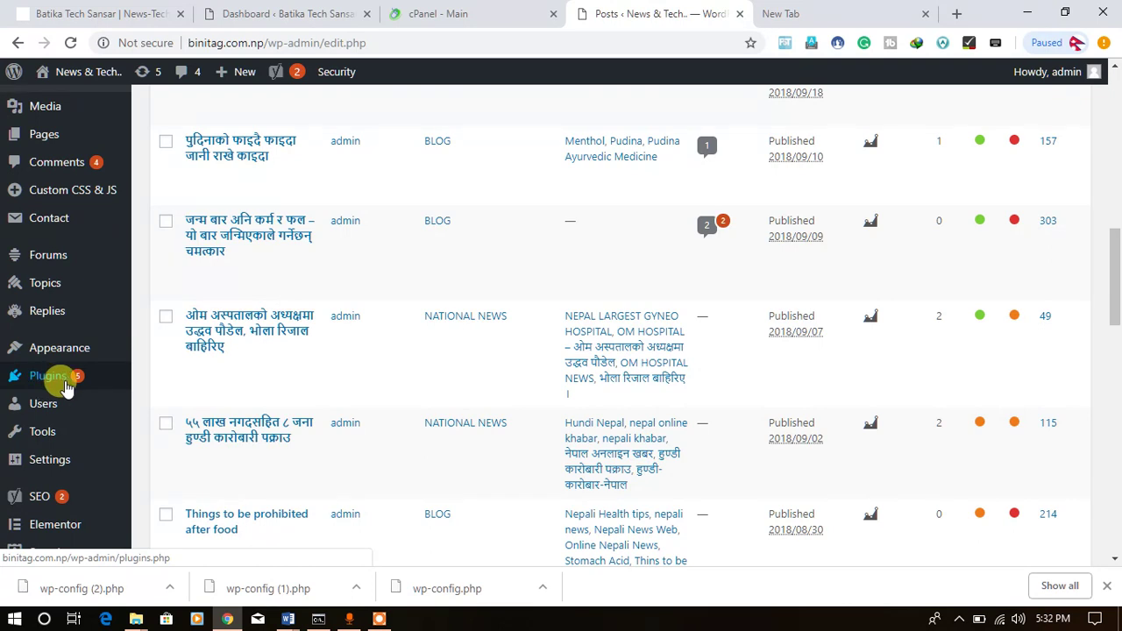
scroll(62, 442, down, 1)
scroll(61, 449, down, 1)
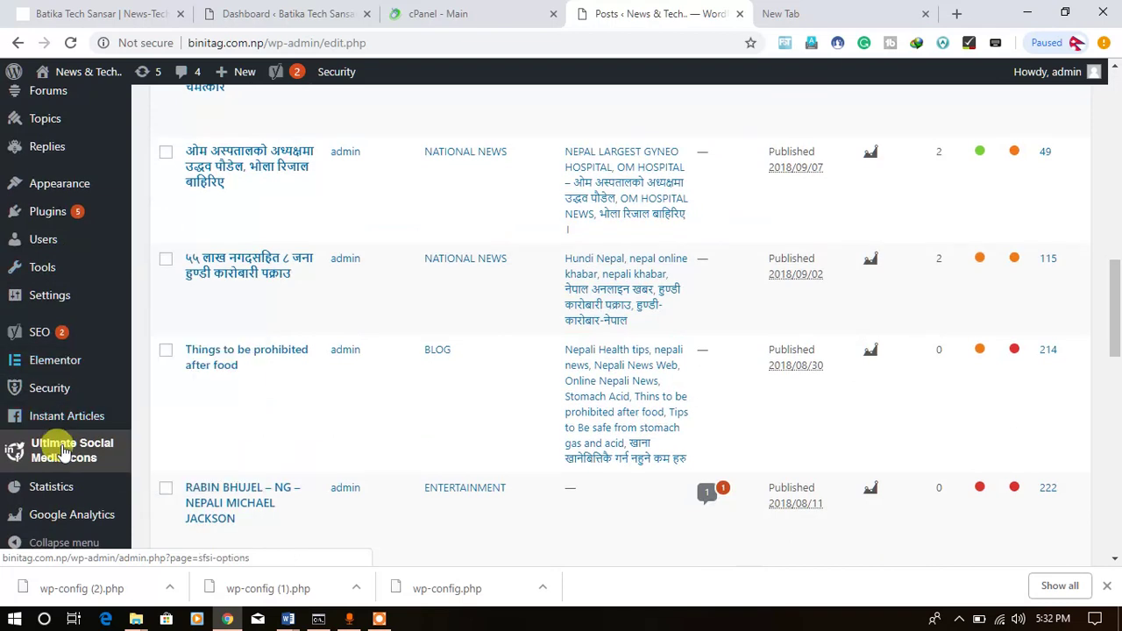
scroll(62, 447, down, 2)
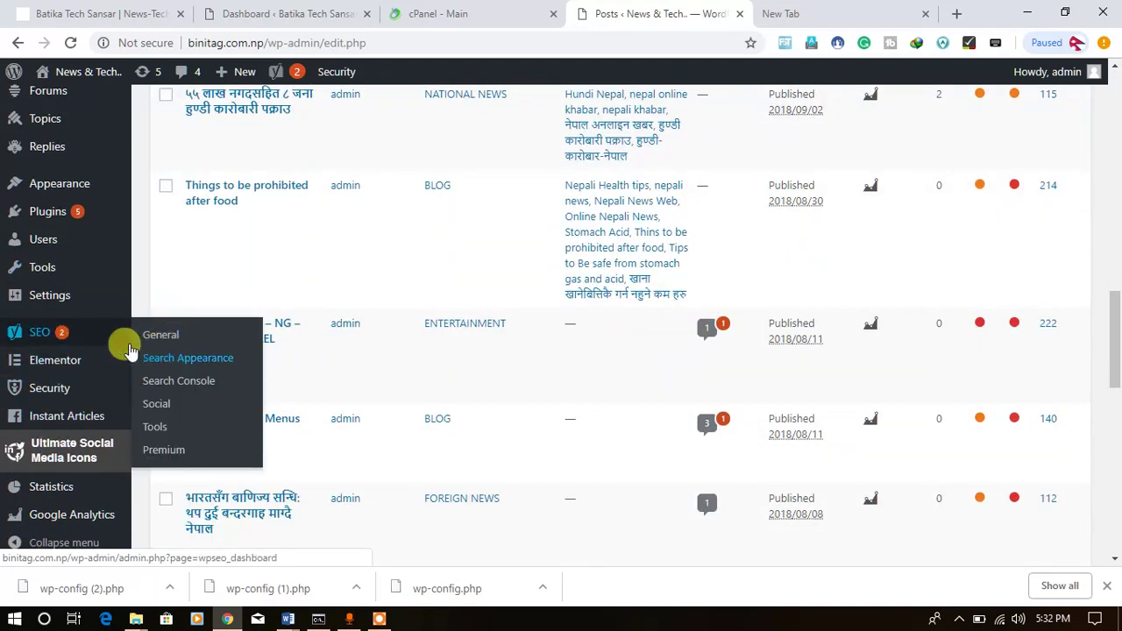
mouse_move(243, 338)
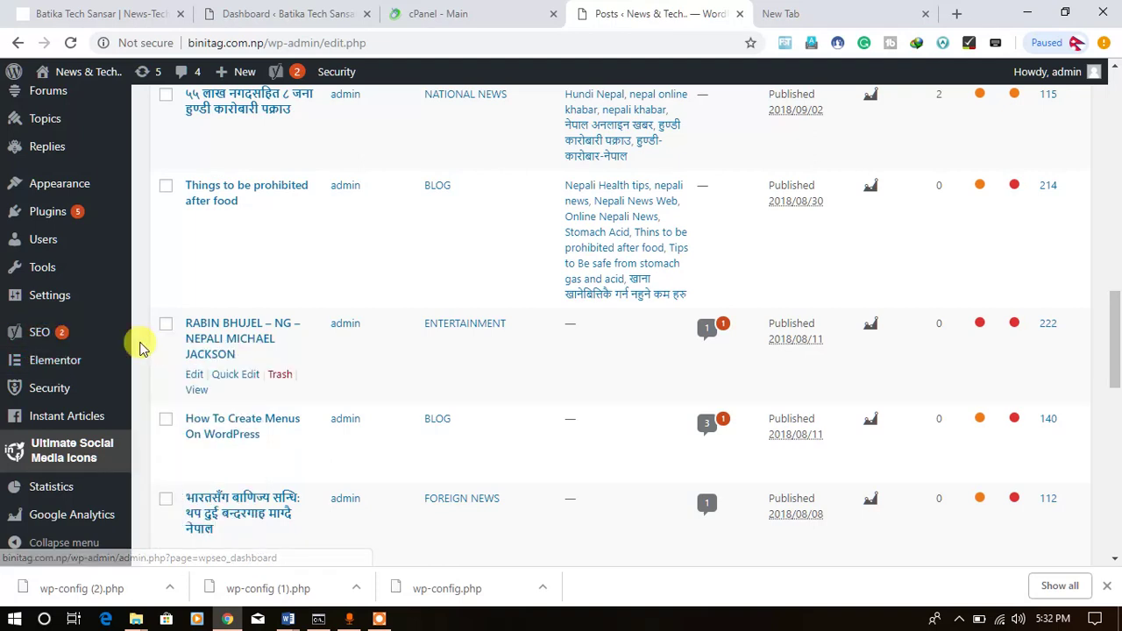
Open the SEO plugin's General dashboard from the WordPress admin sidebar
click(162, 342)
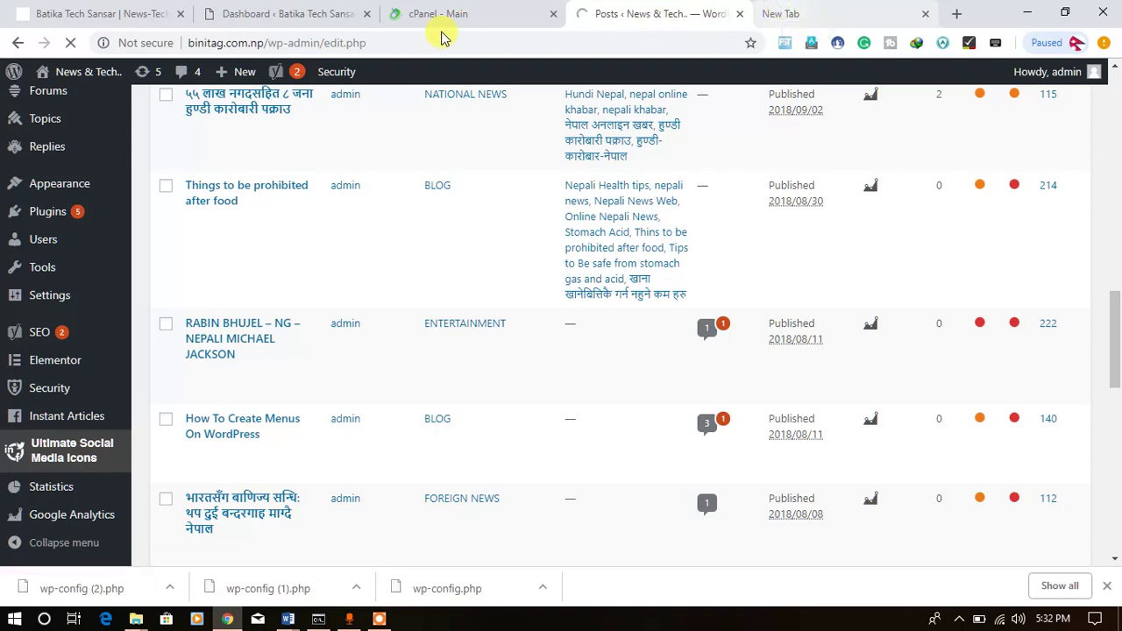
key(ctrl+Tab)
click(646, 11)
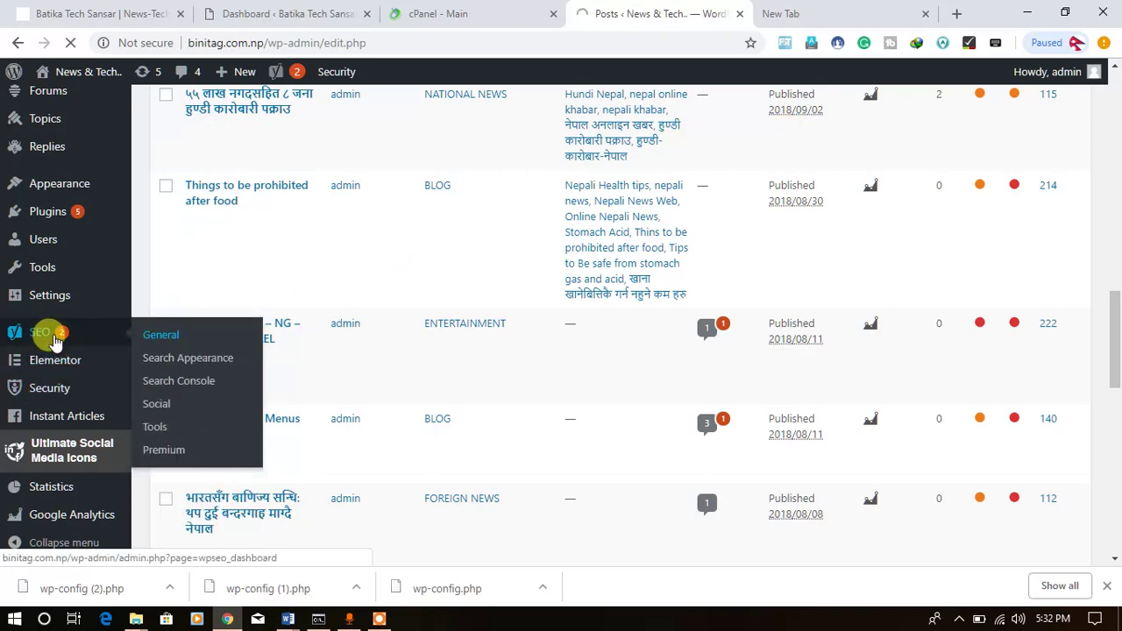
mouse_move(351, 350)
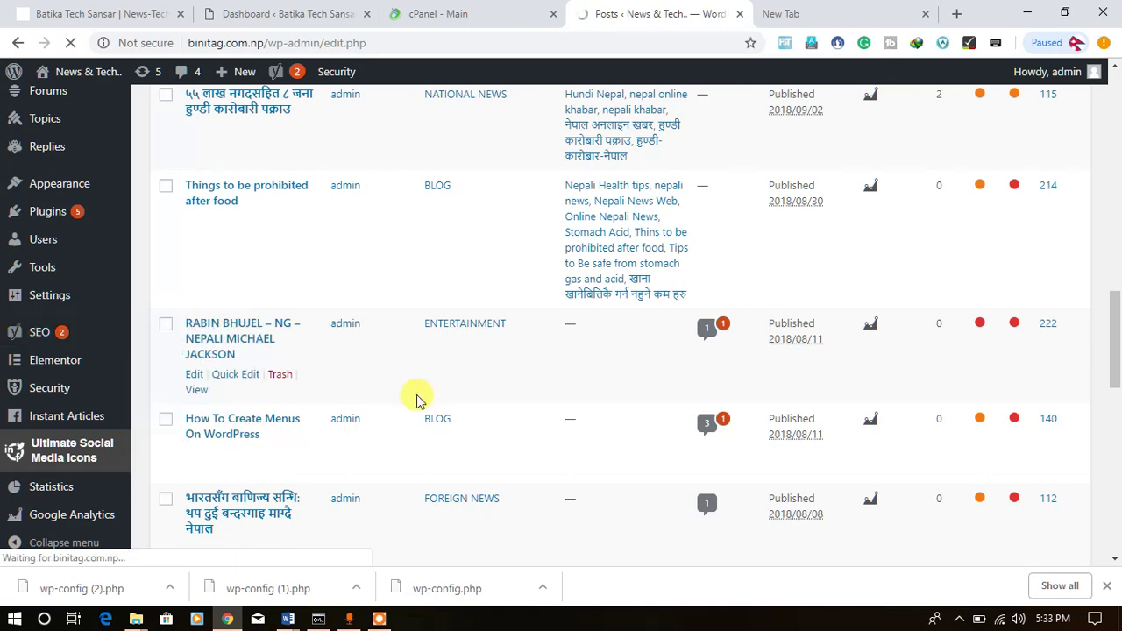
scroll(416, 399, up, 2)
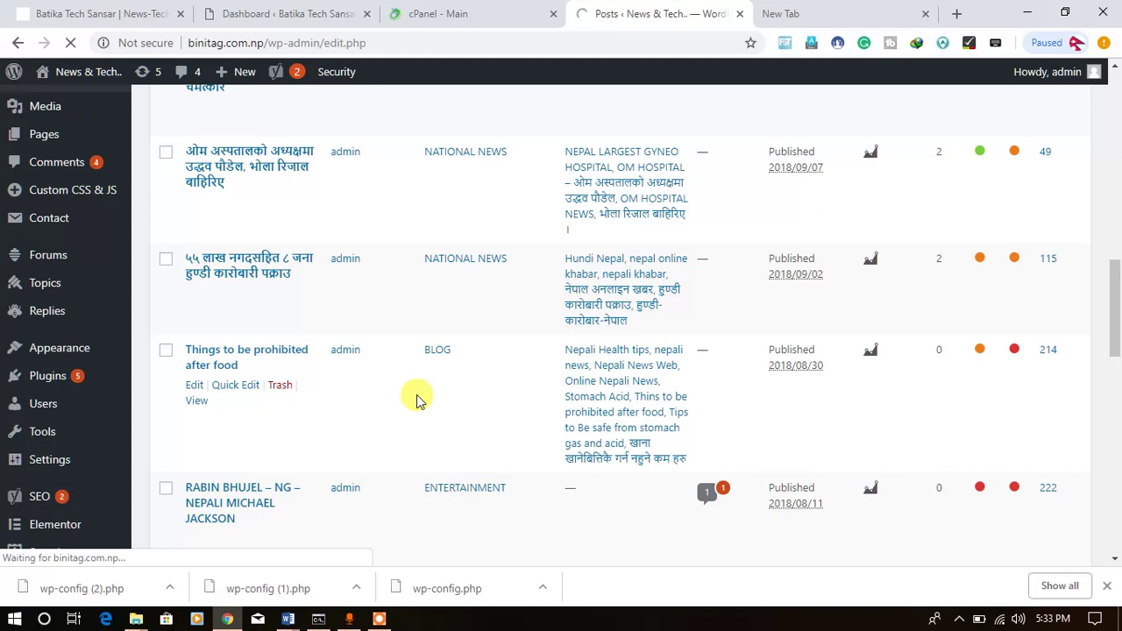
scroll(416, 398, up, 3)
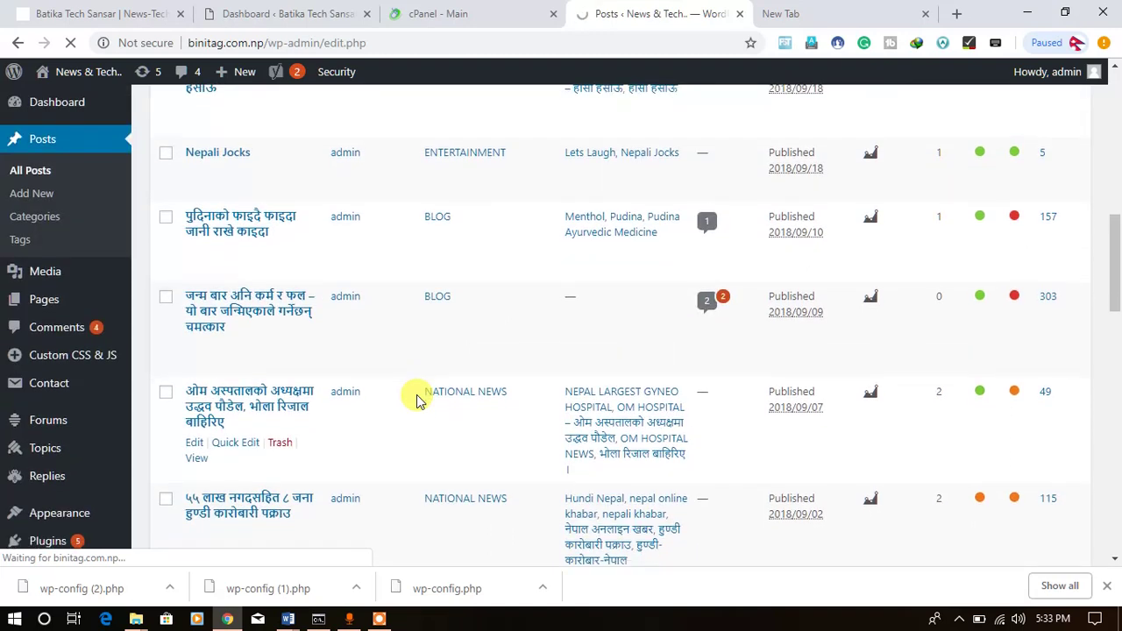
scroll(417, 399, down, 4)
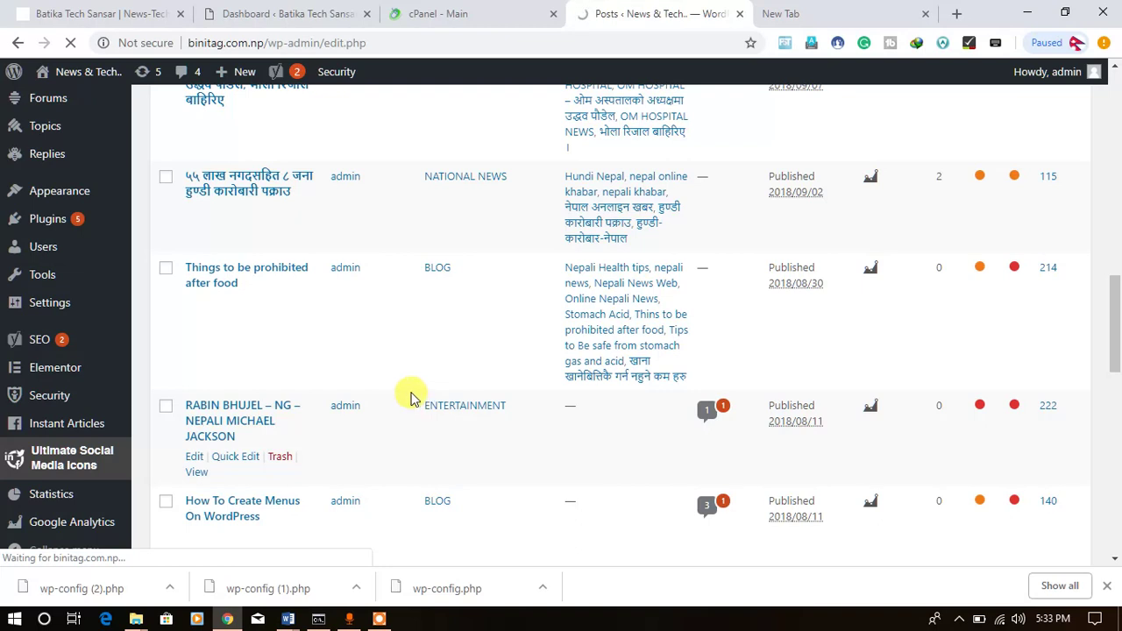
mouse_move(39, 339)
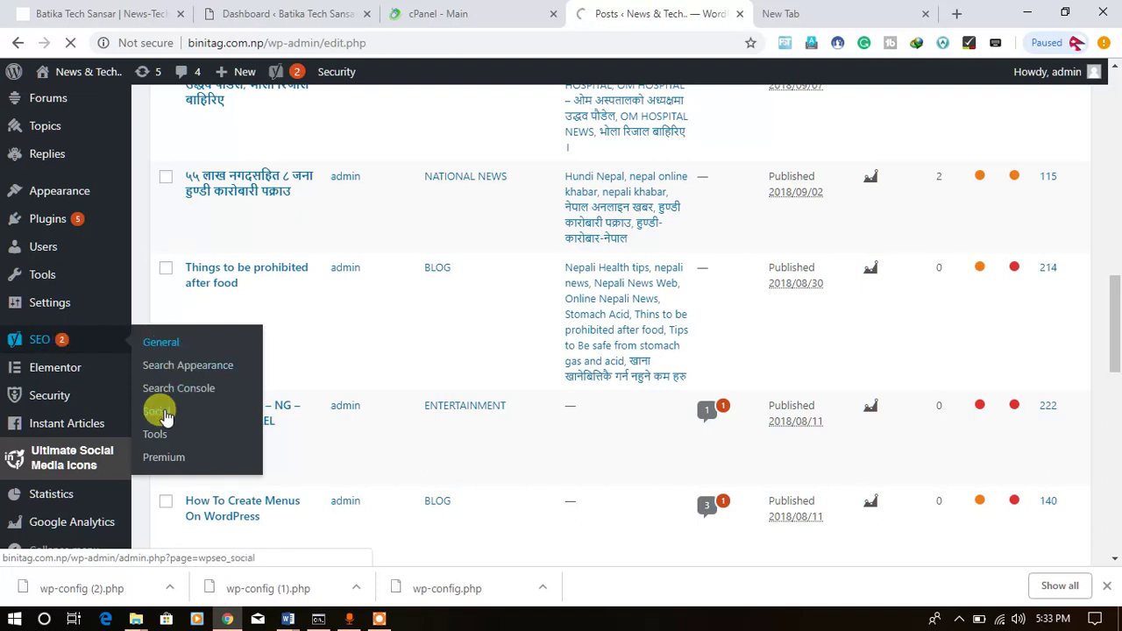
click(164, 346)
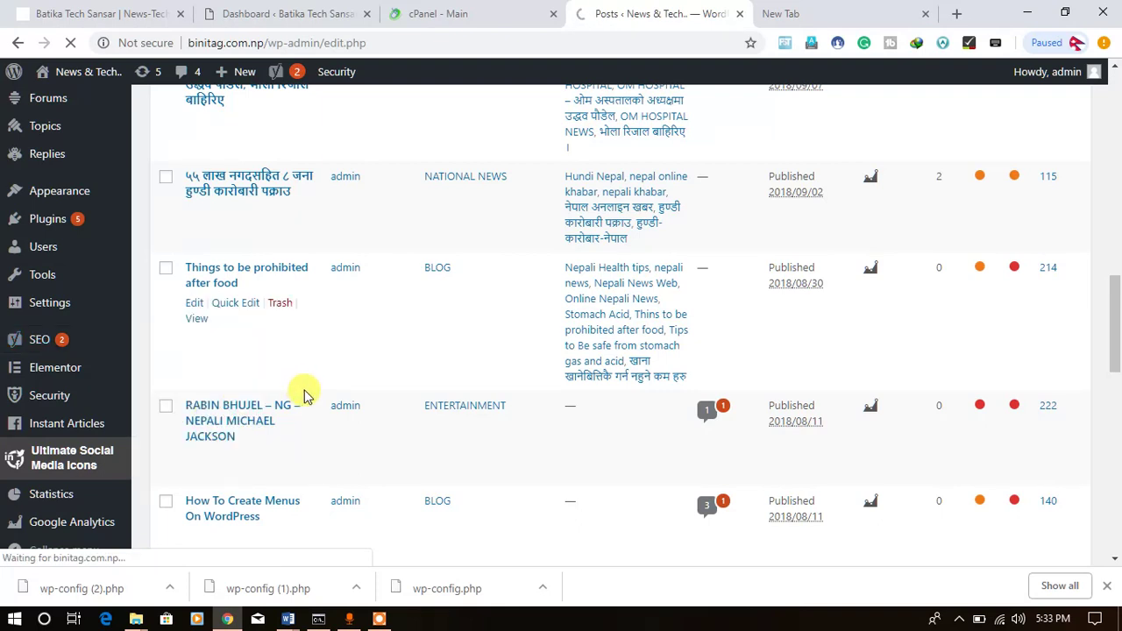
Load google.com/webmasters/tools/ in the new tab to reach Search Console
click(793, 13)
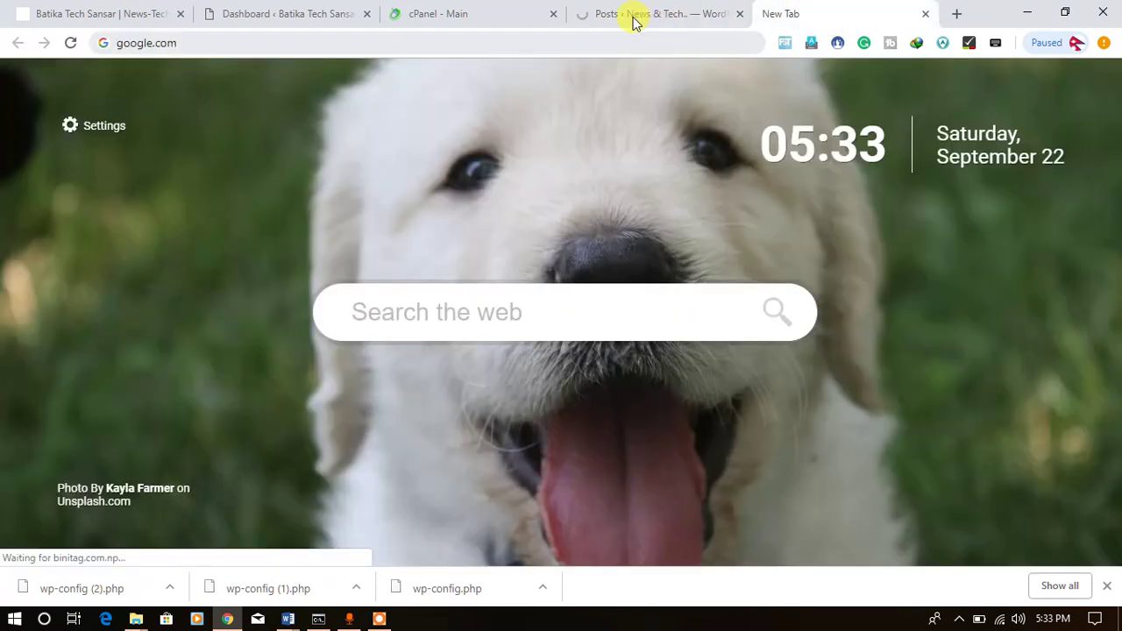
click(632, 17)
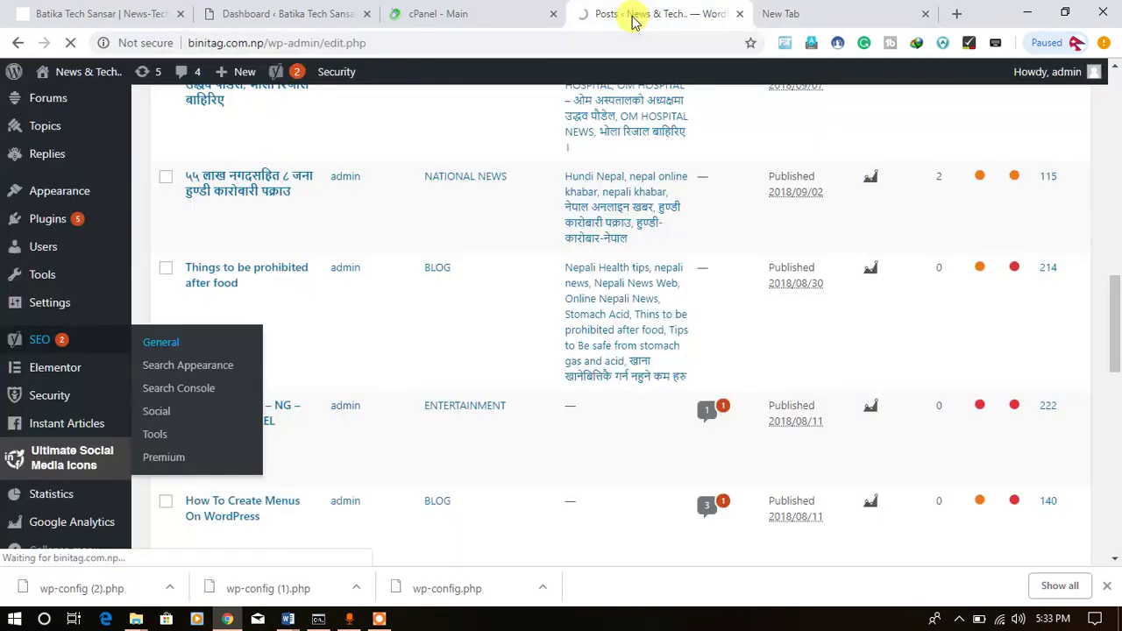
click(800, 23)
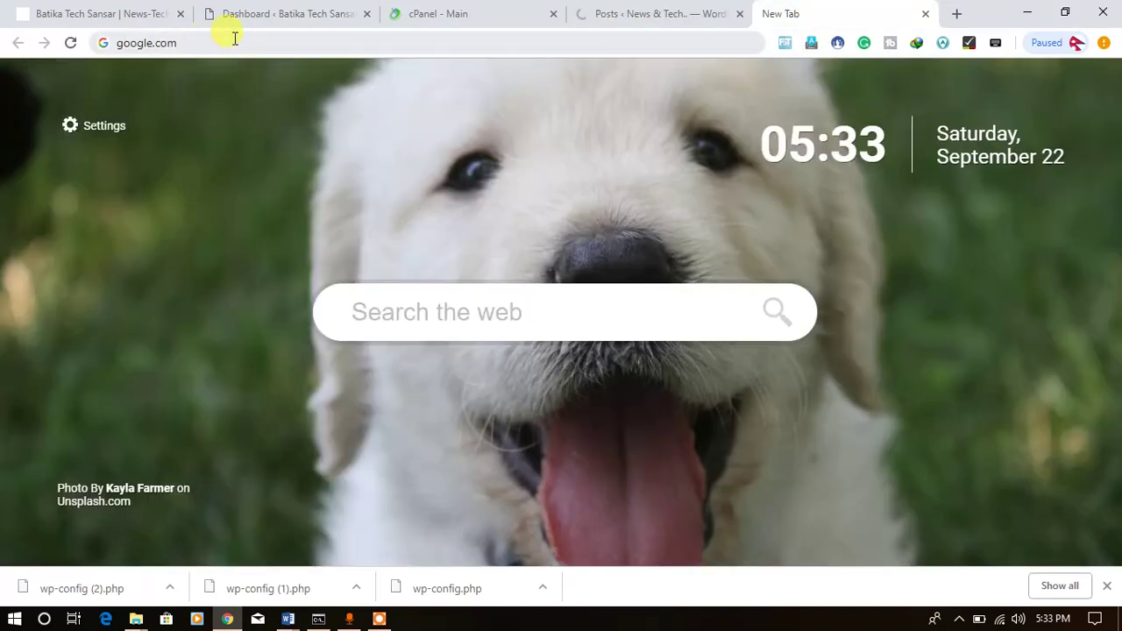
click(209, 43)
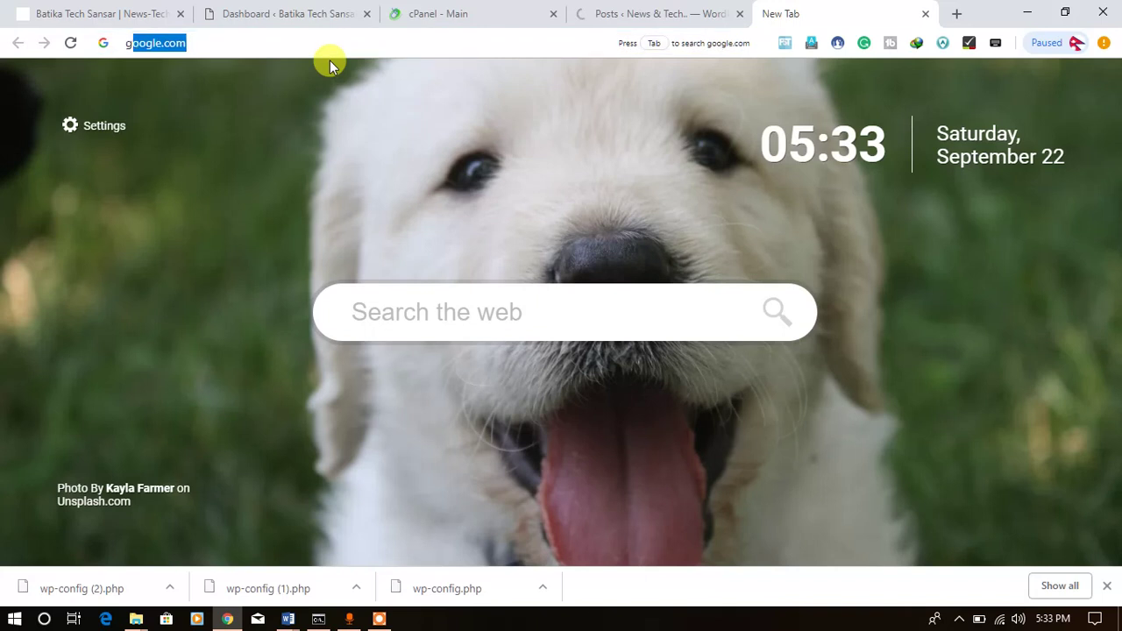
text(google.com)
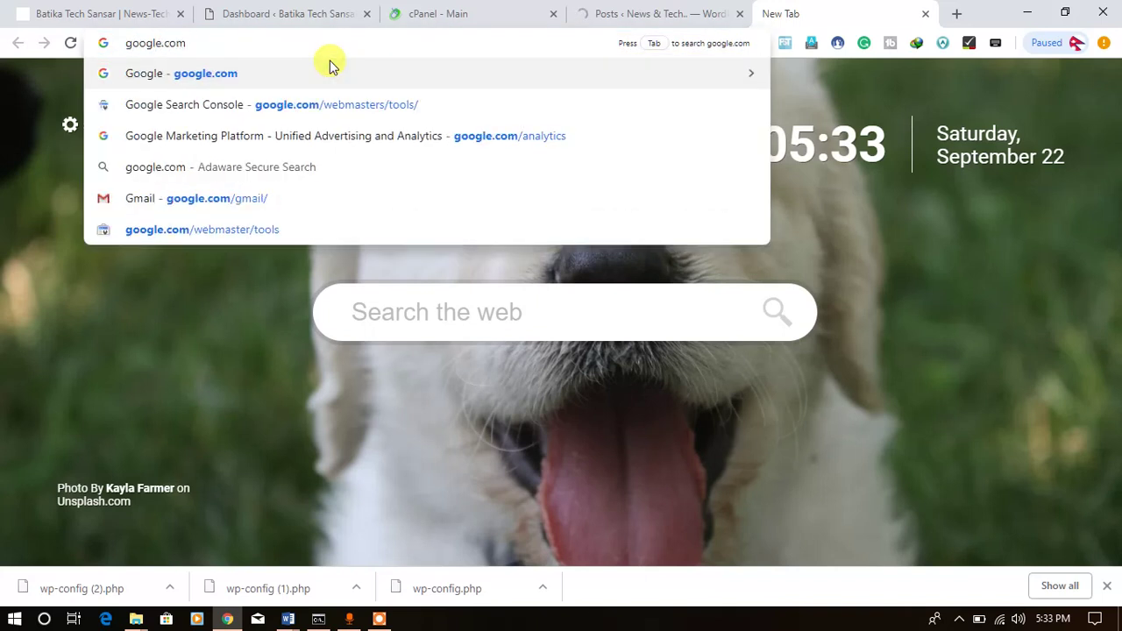
text(.we)
key(BackSpace)
key(BackSpace)
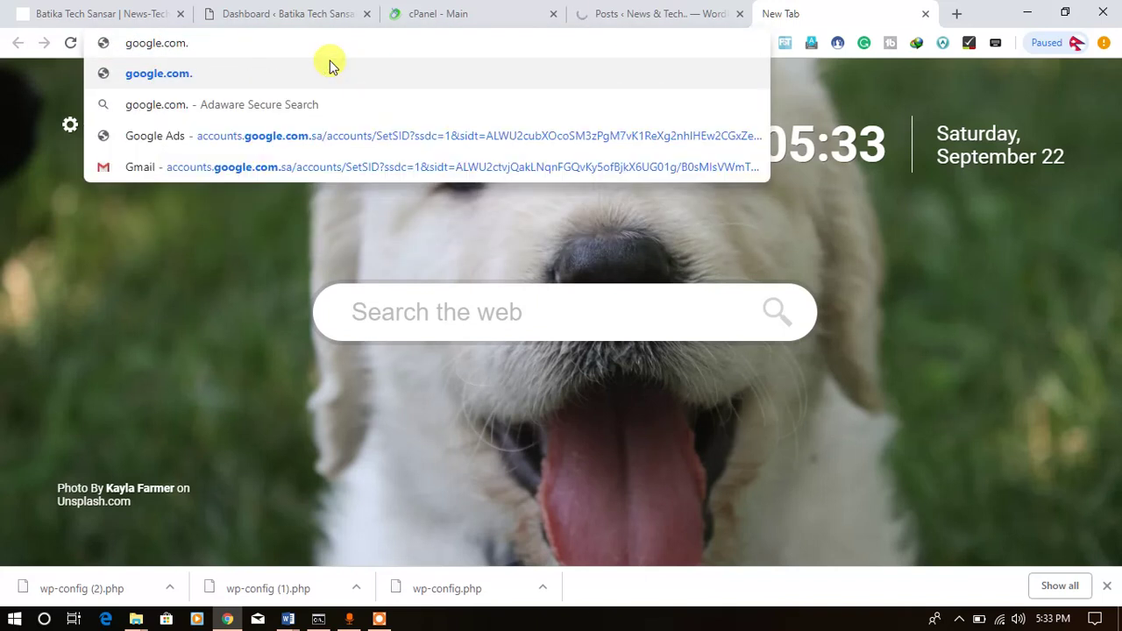
key(BackSpace)
text(/web)
key(Right)
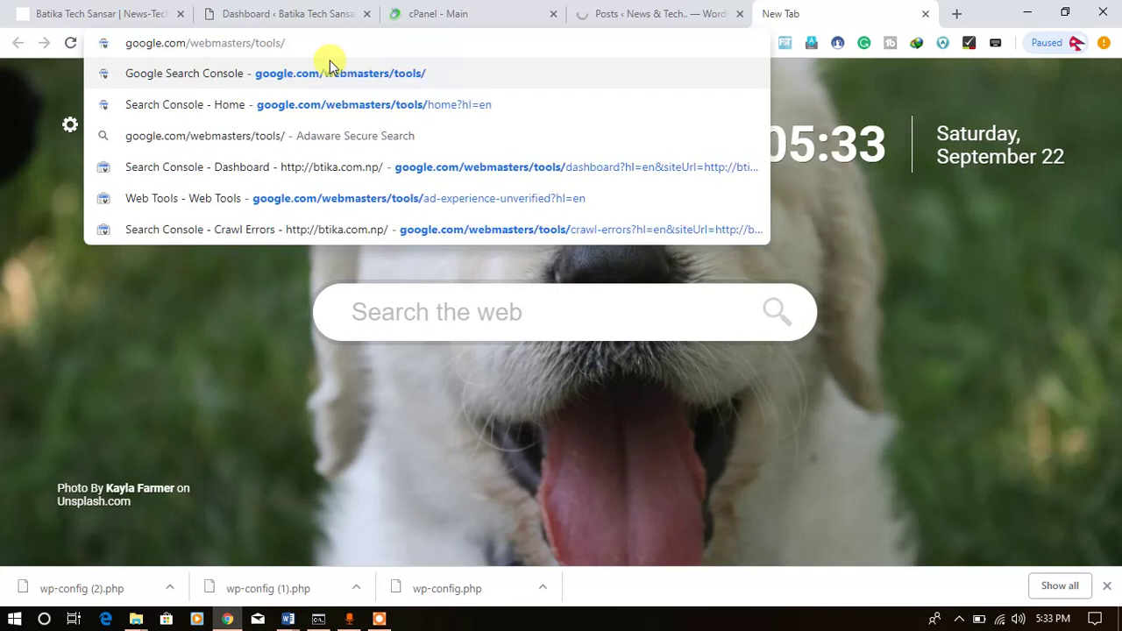
key(Return)
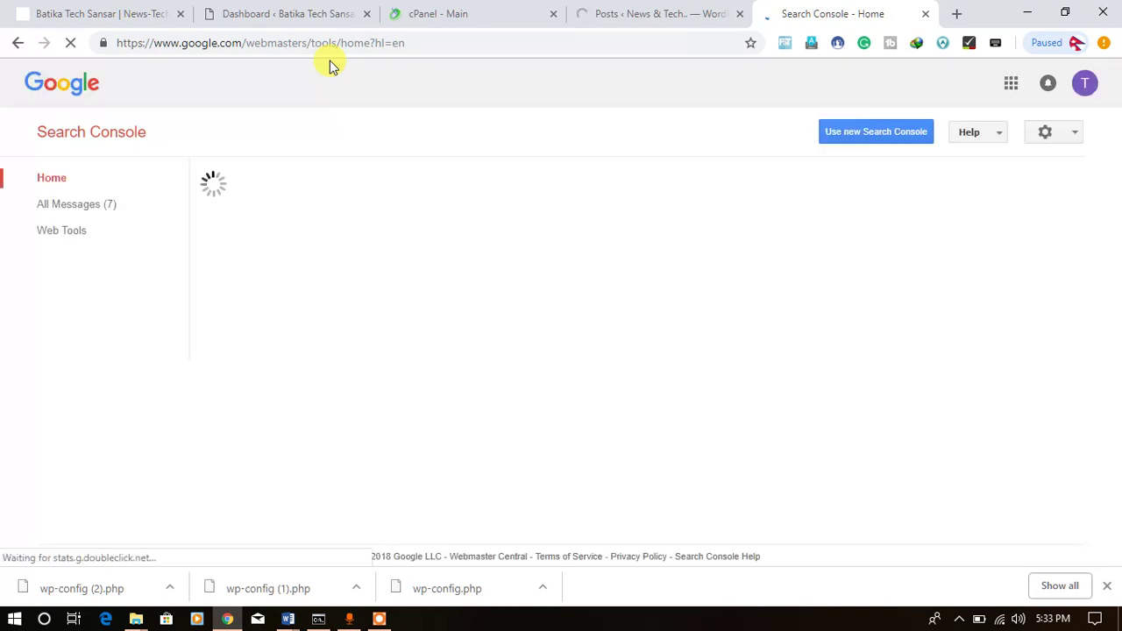
Sign out of the current Google account, then sign back in with the account password
click(1085, 84)
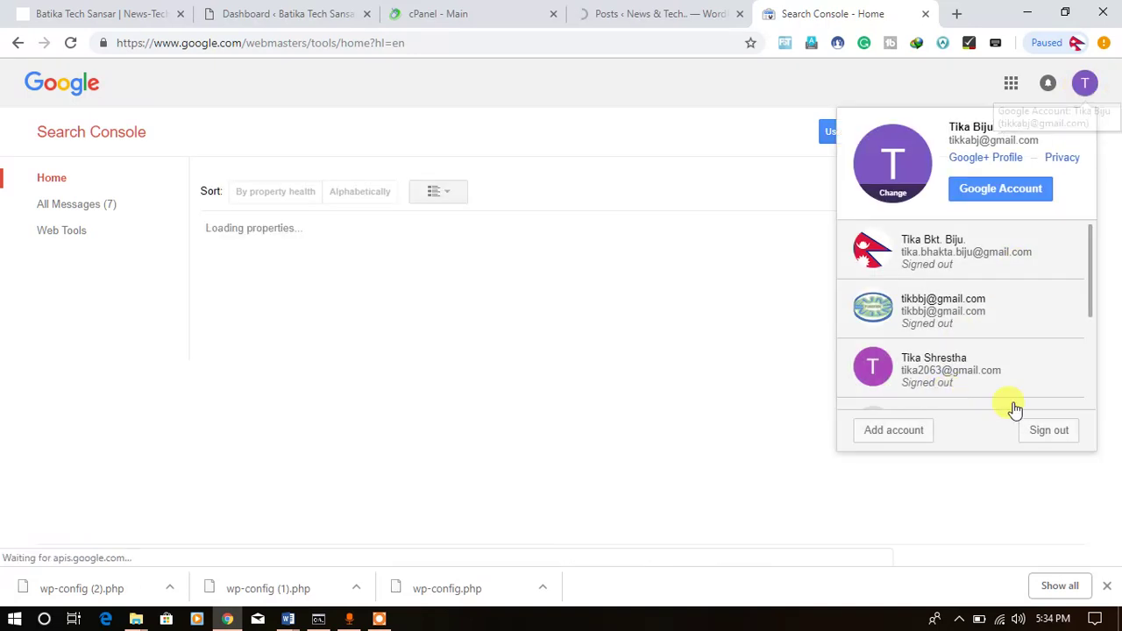
click(1055, 430)
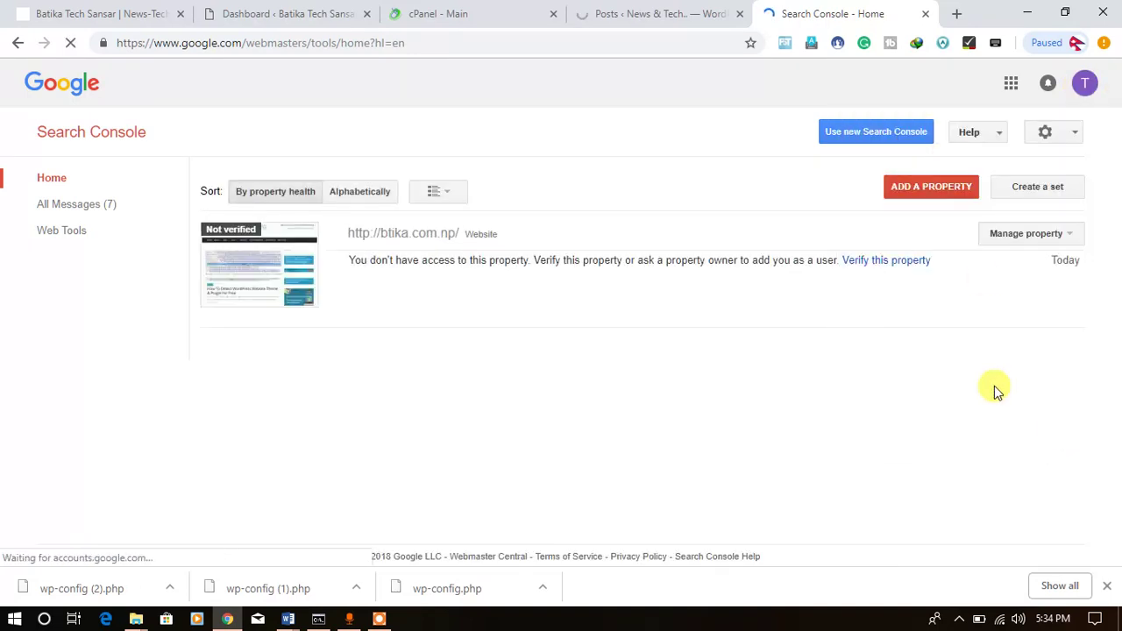
click(659, 17)
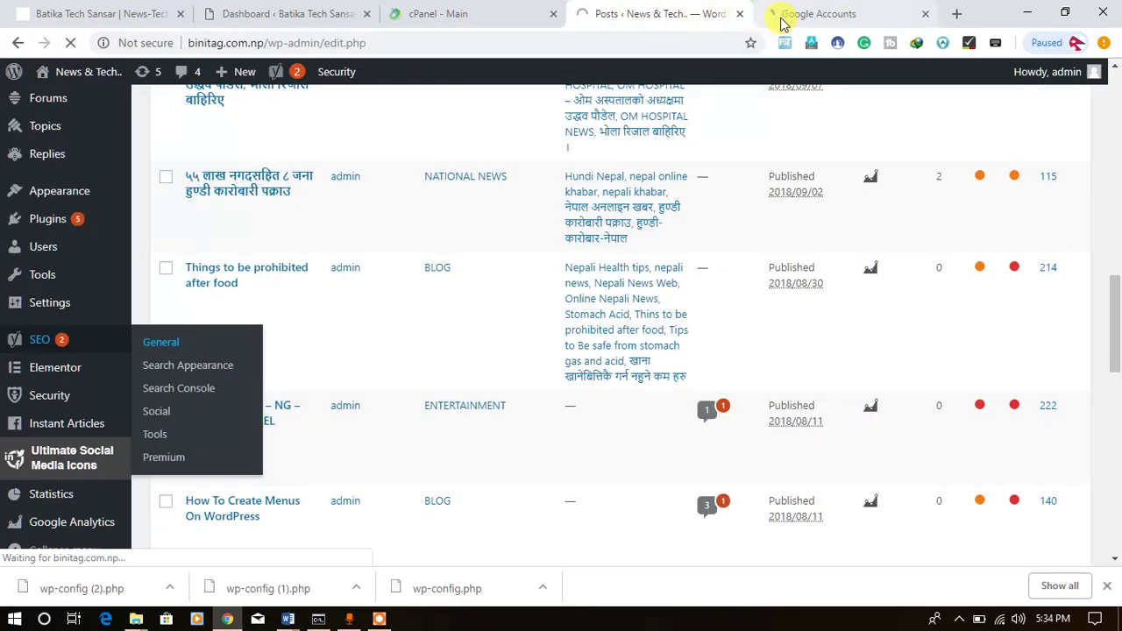
click(814, 14)
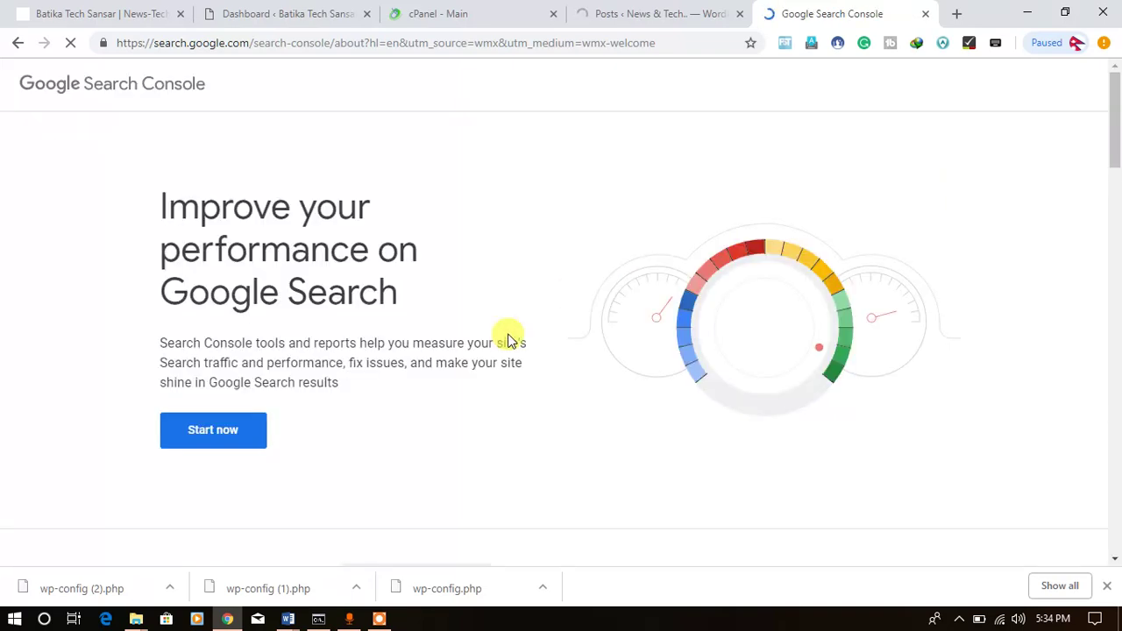
click(217, 433)
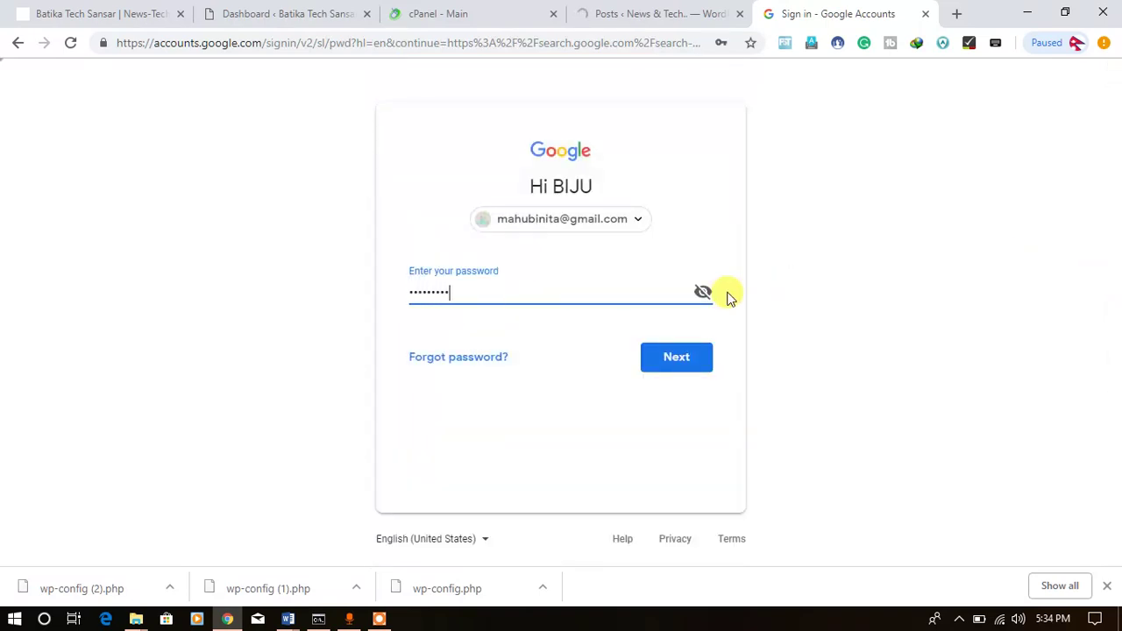
key(Return)
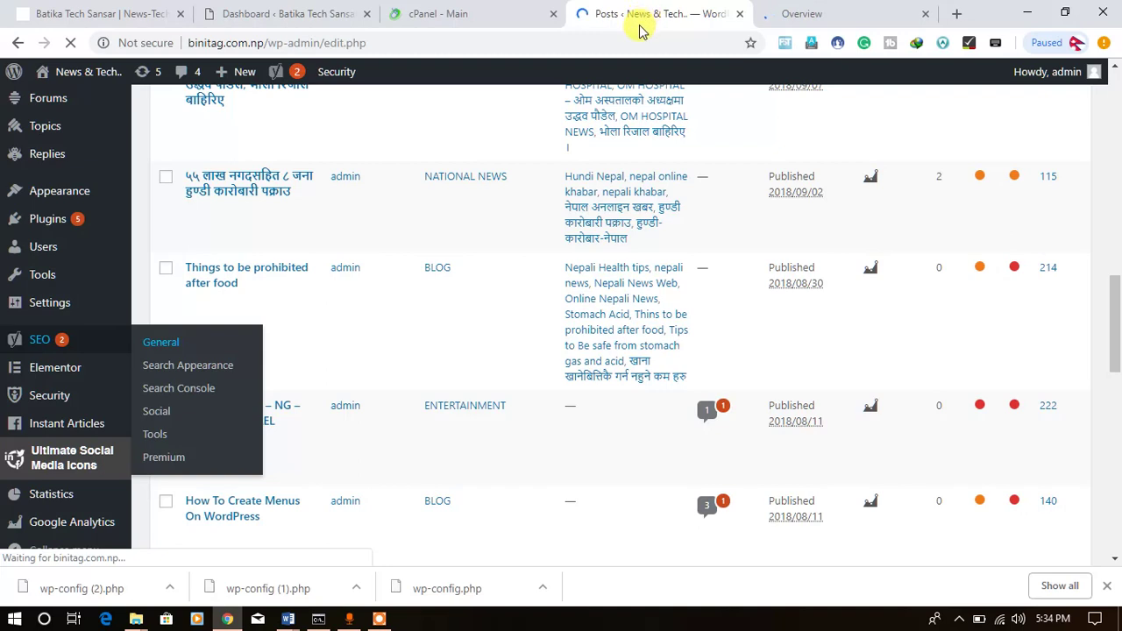
Switch to the old Search Console version's dashboard for binitag.com.np
mouse_move(15, 72)
click(798, 16)
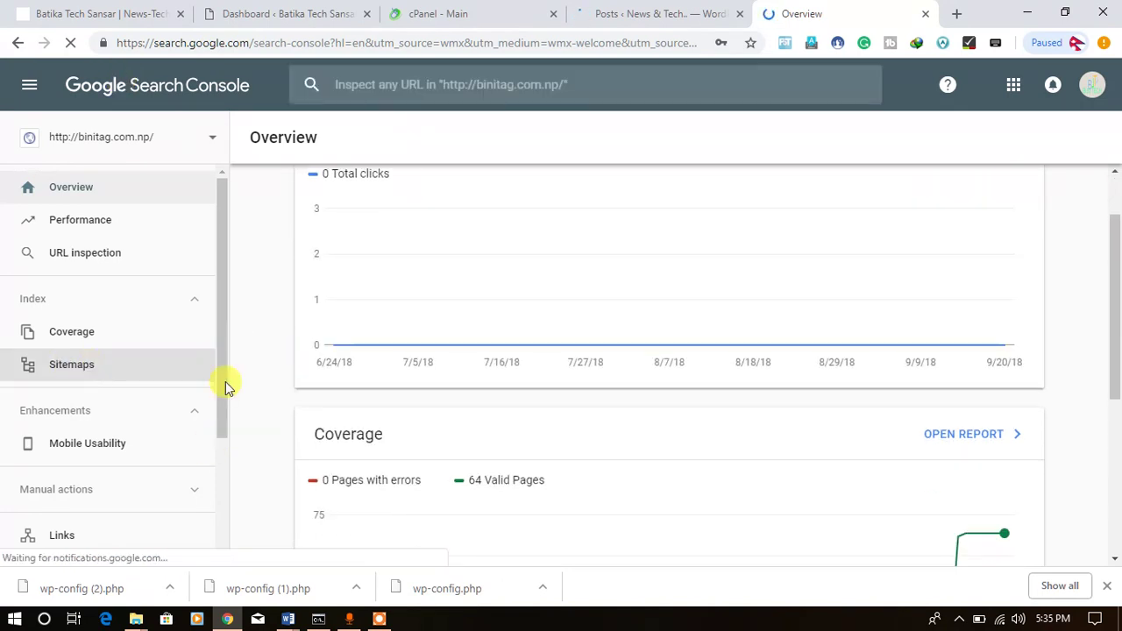
scroll(230, 393, down, 2)
scroll(228, 456, down, 3)
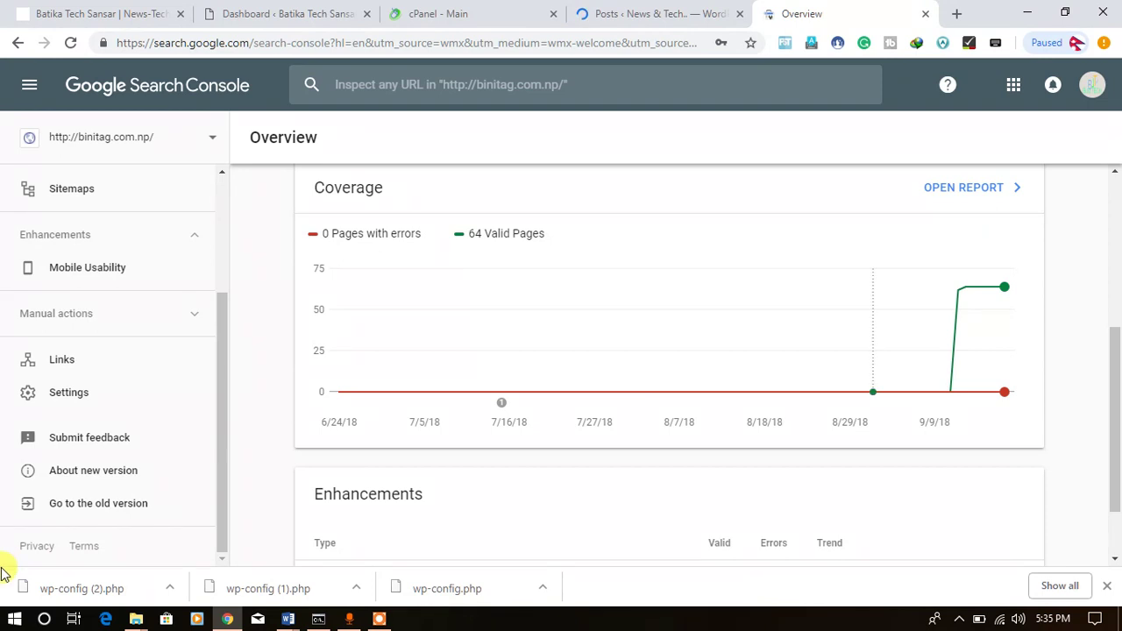
click(88, 506)
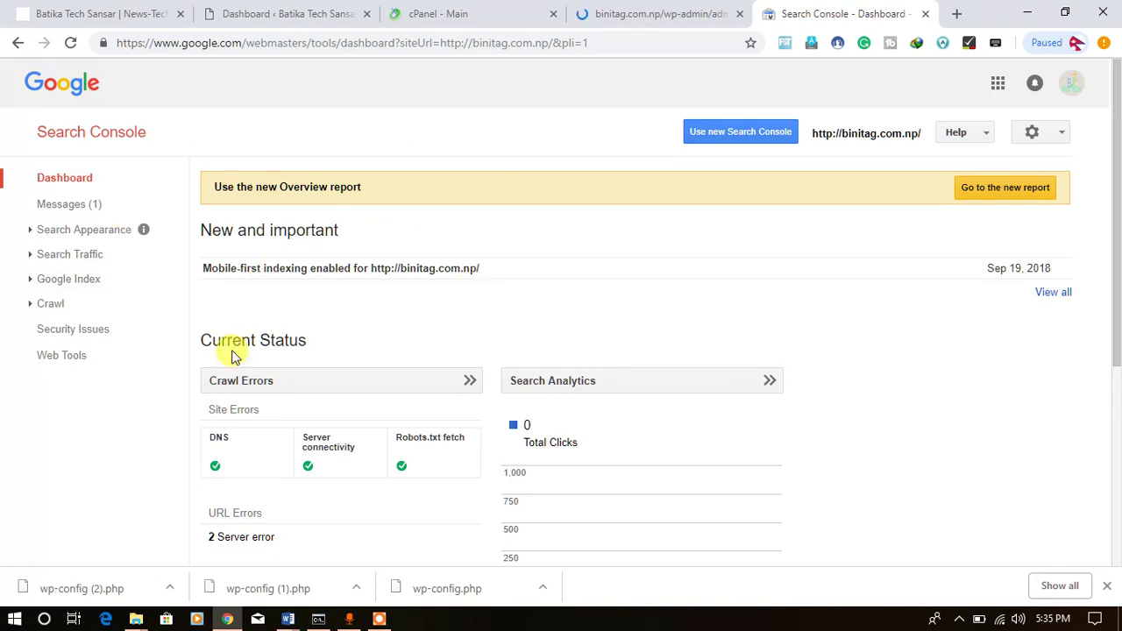
Expand Google Index and Crawl, then open the Sitemaps report (69 submitted, 65 indexed)
click(30, 279)
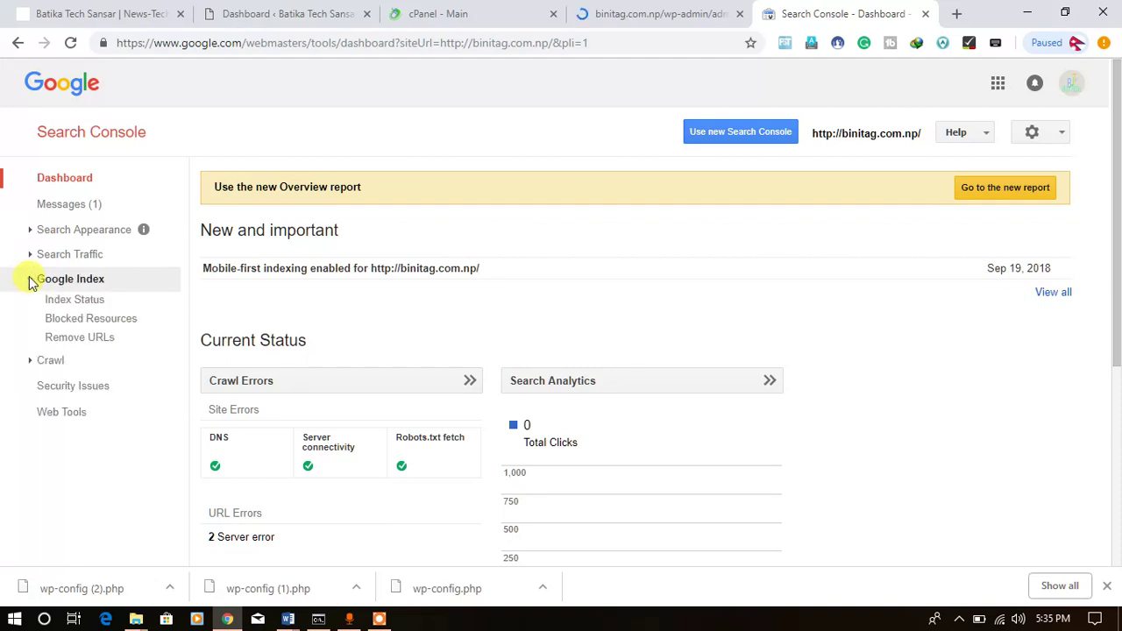
click(30, 363)
scroll(66, 368, down, 2)
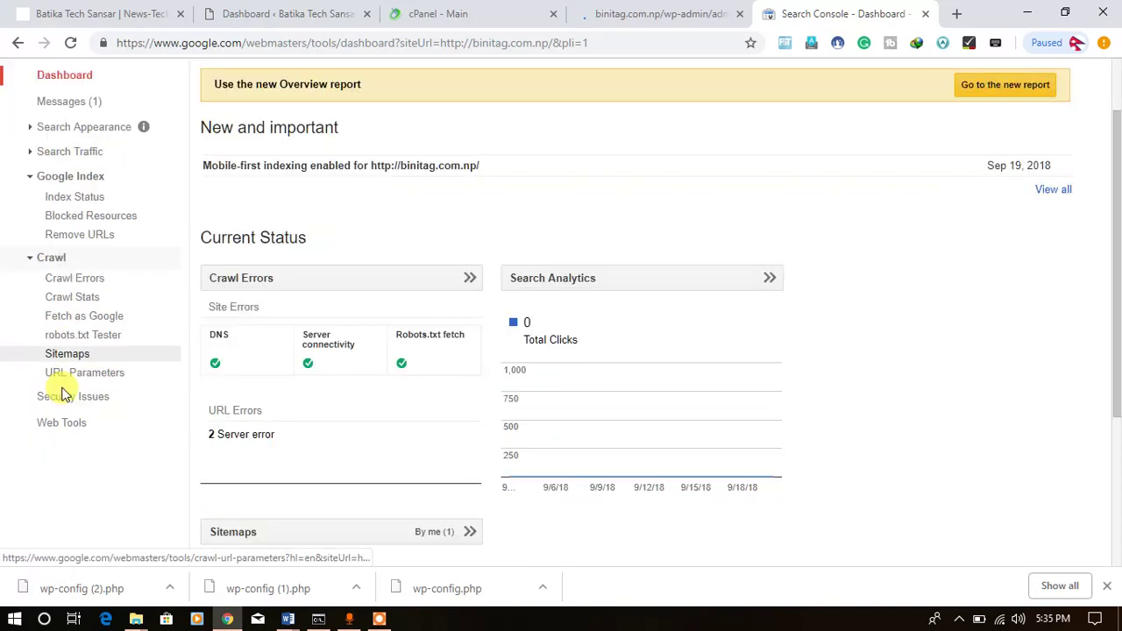
scroll(75, 342, up, 2)
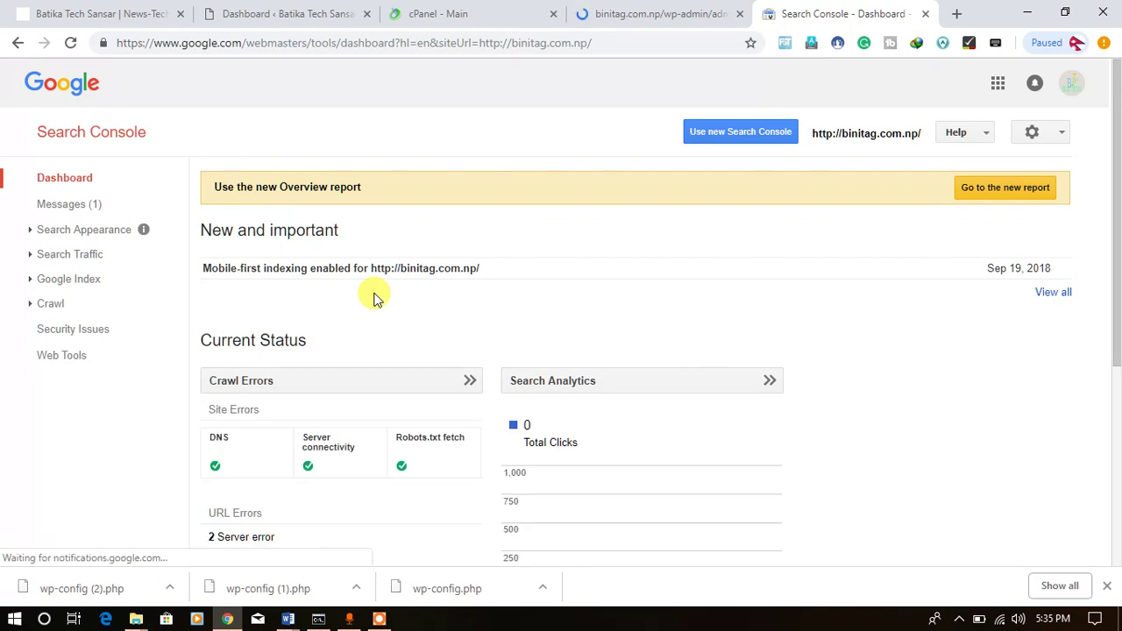
scroll(374, 299, down, 1)
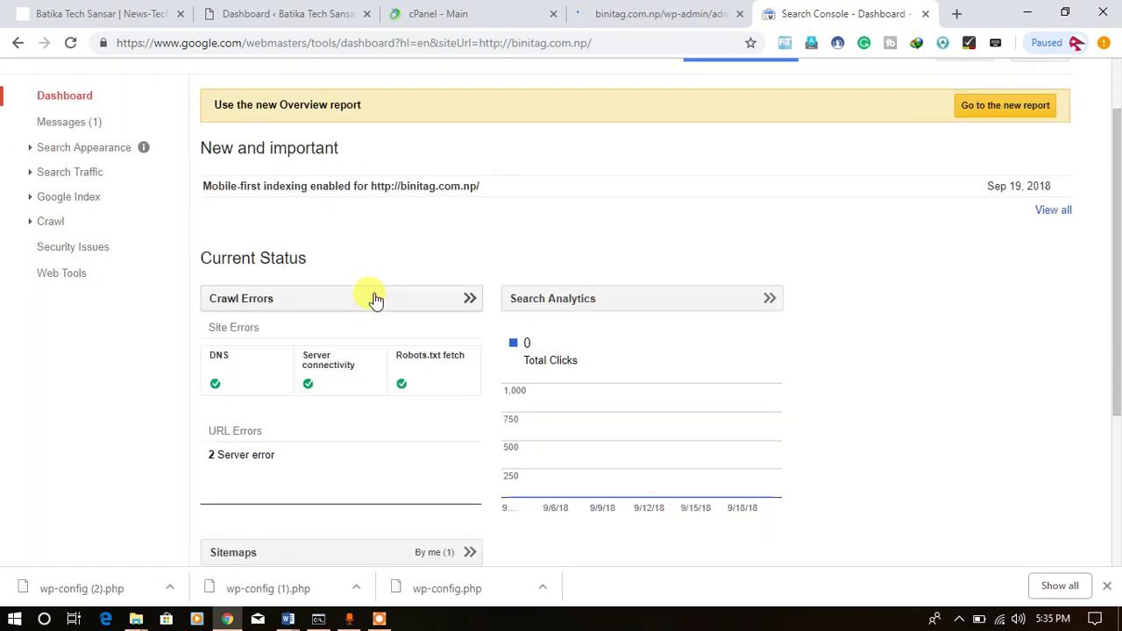
scroll(374, 299, down, 1)
scroll(375, 299, down, 2)
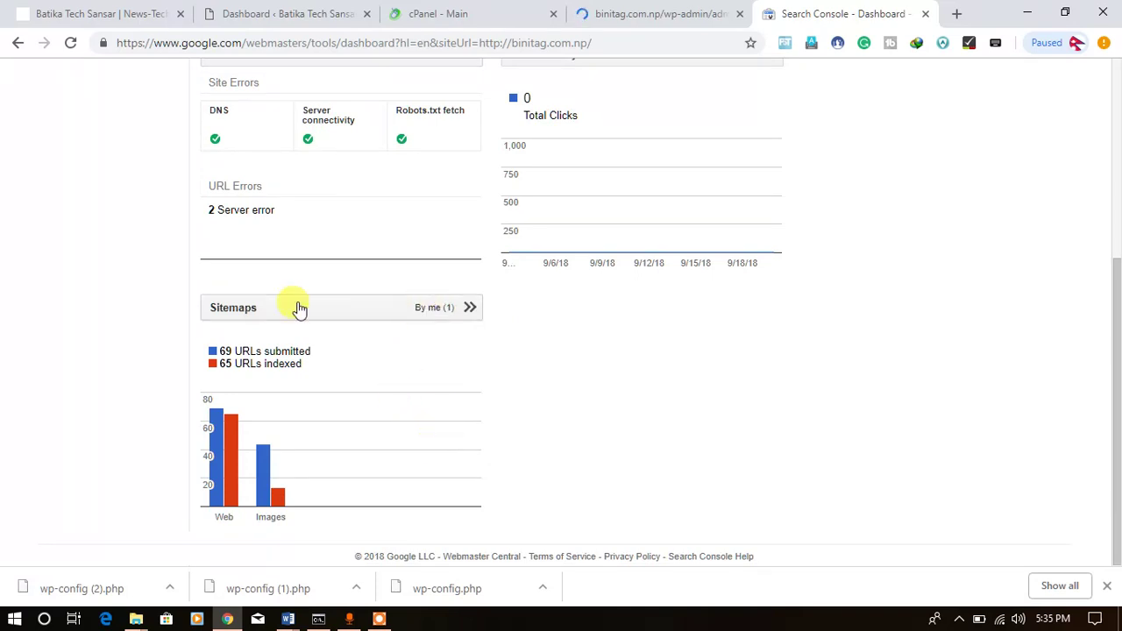
click(436, 307)
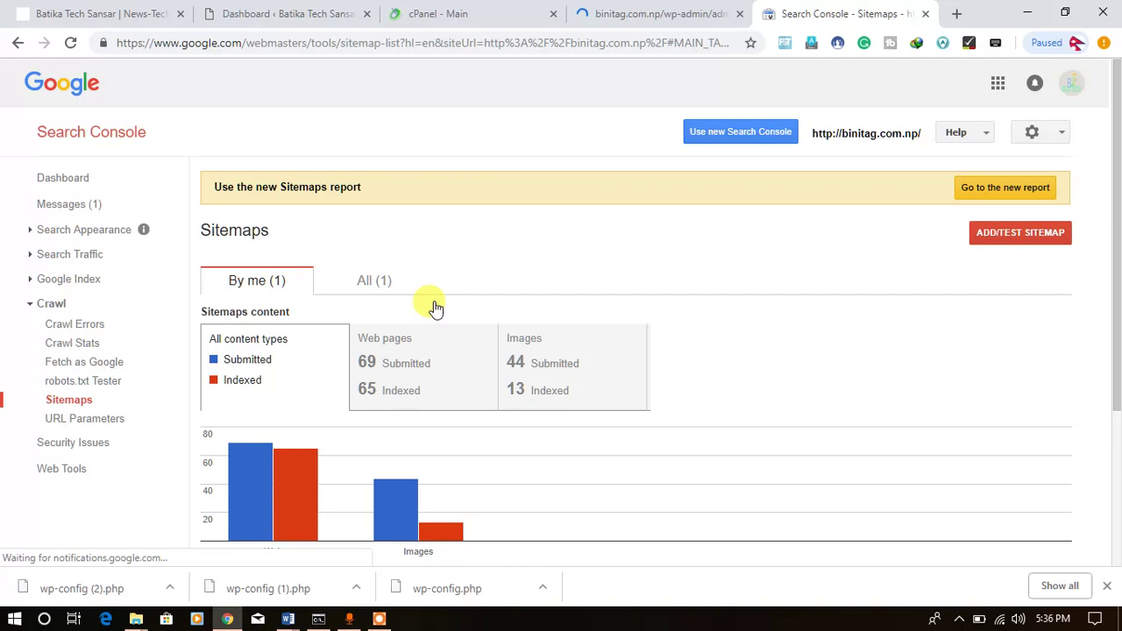
Tick the old /sitemap_index.xml sitemap in the sitemaps table
scroll(436, 308, down, 2)
scroll(435, 308, down, 1)
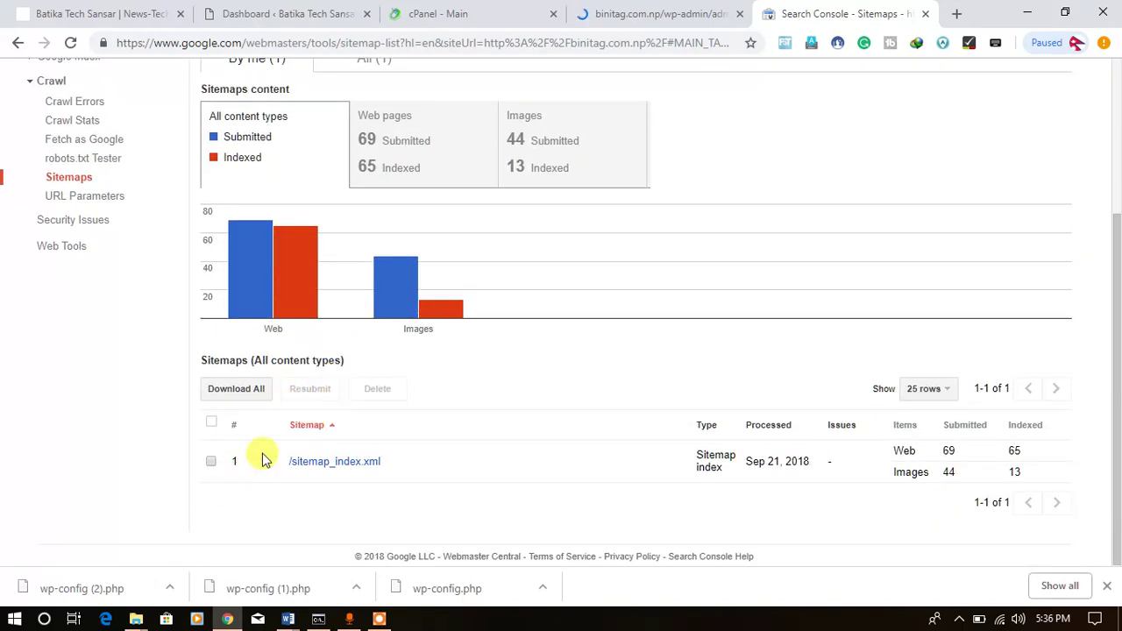
click(211, 463)
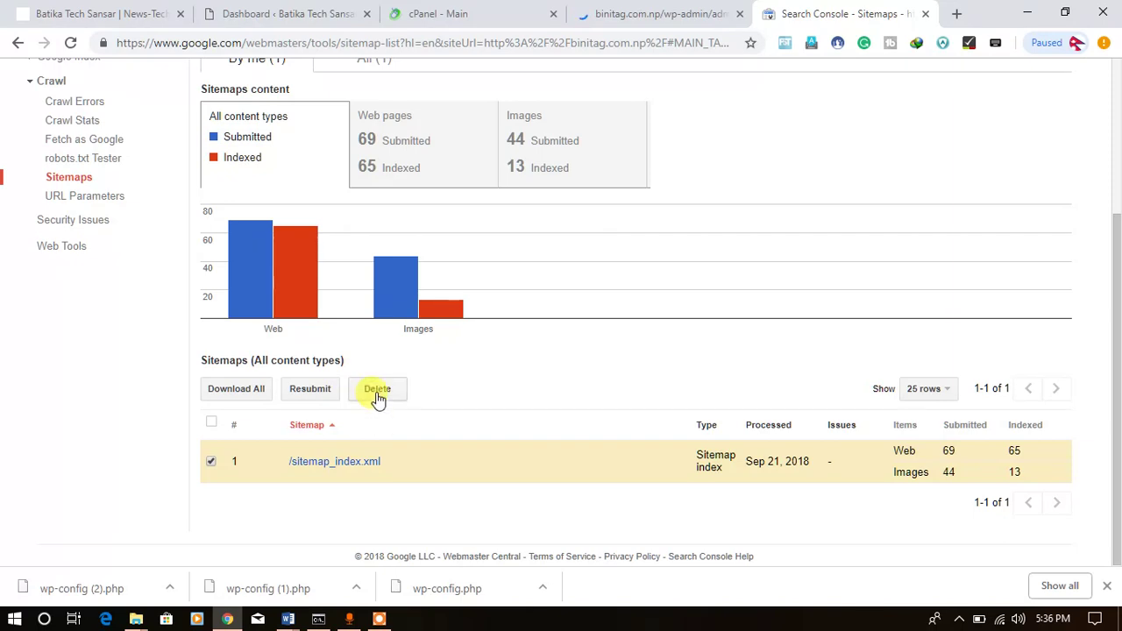
Bring up the empty Add/Test Sitemap form with its URL field selected
scroll(378, 397, up, 3)
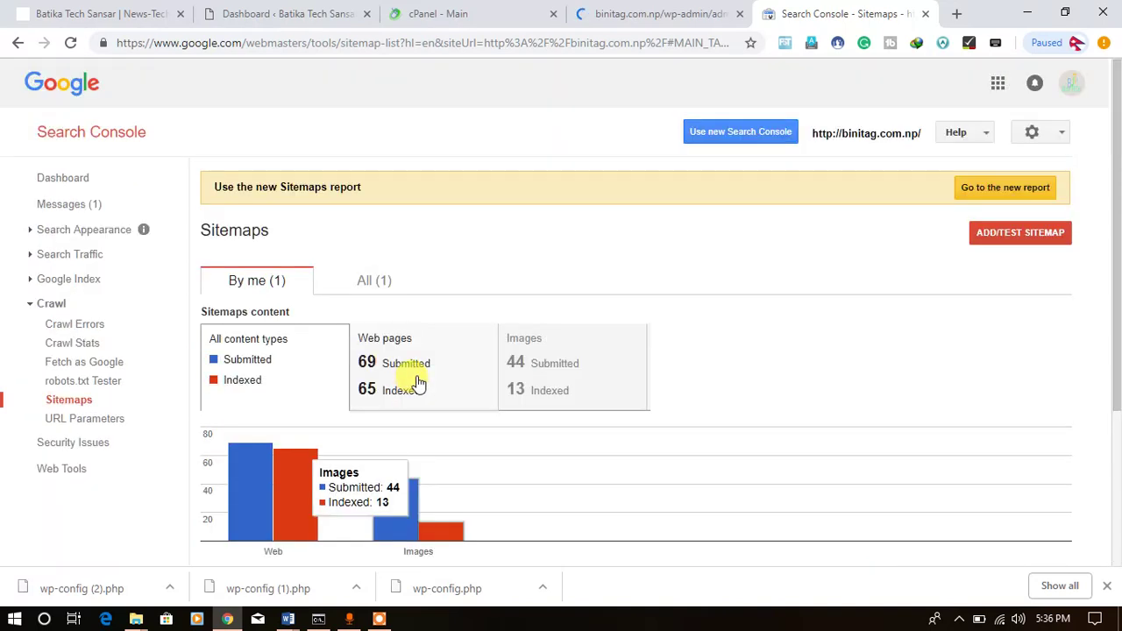
click(1008, 243)
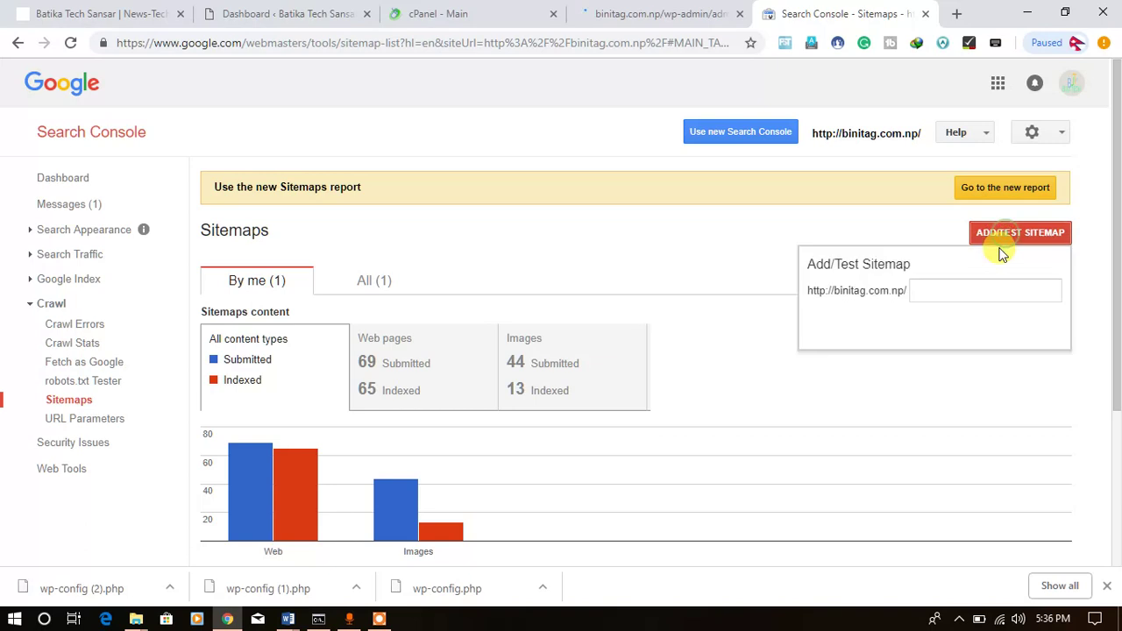
click(945, 292)
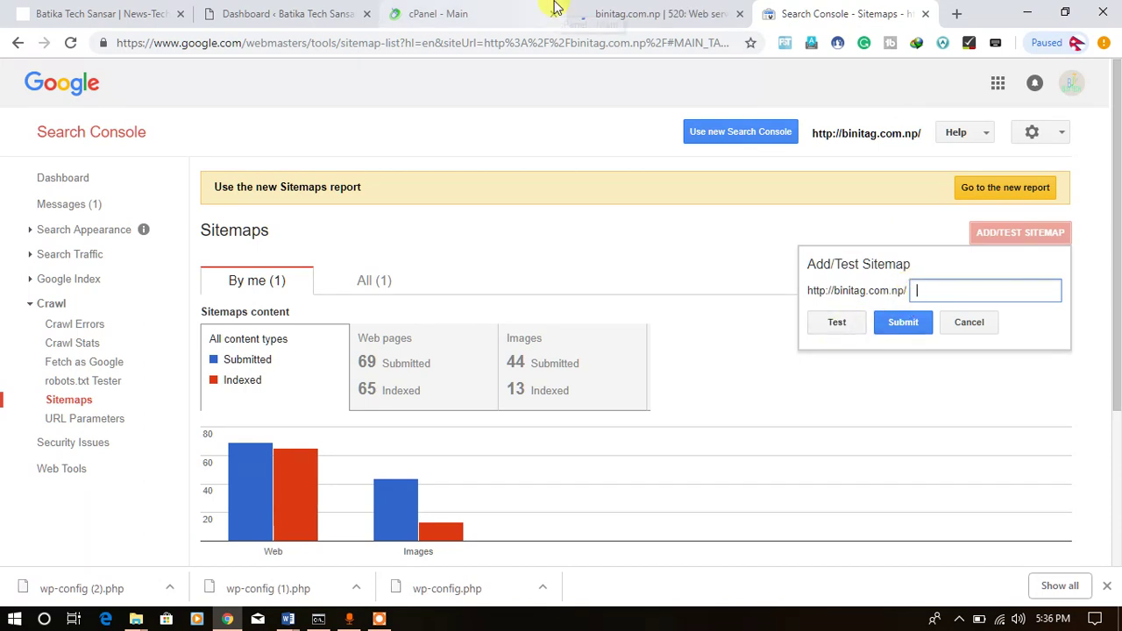
click(631, 16)
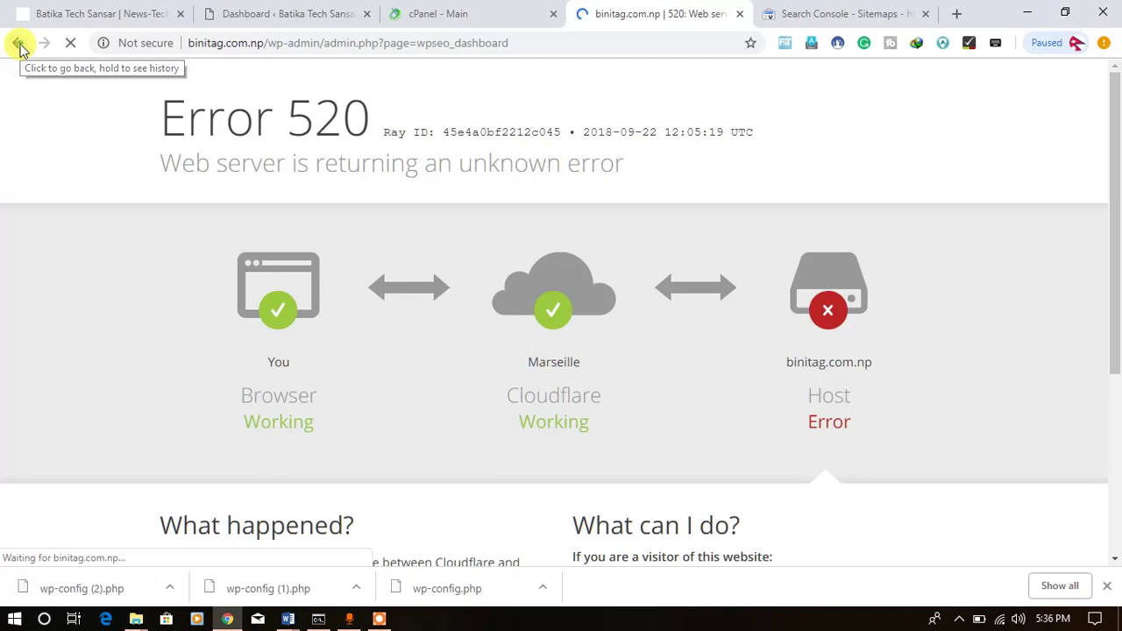
Navigate from the Error 520 page back to the binitag.com.np WordPress admin Posts list
click(18, 43)
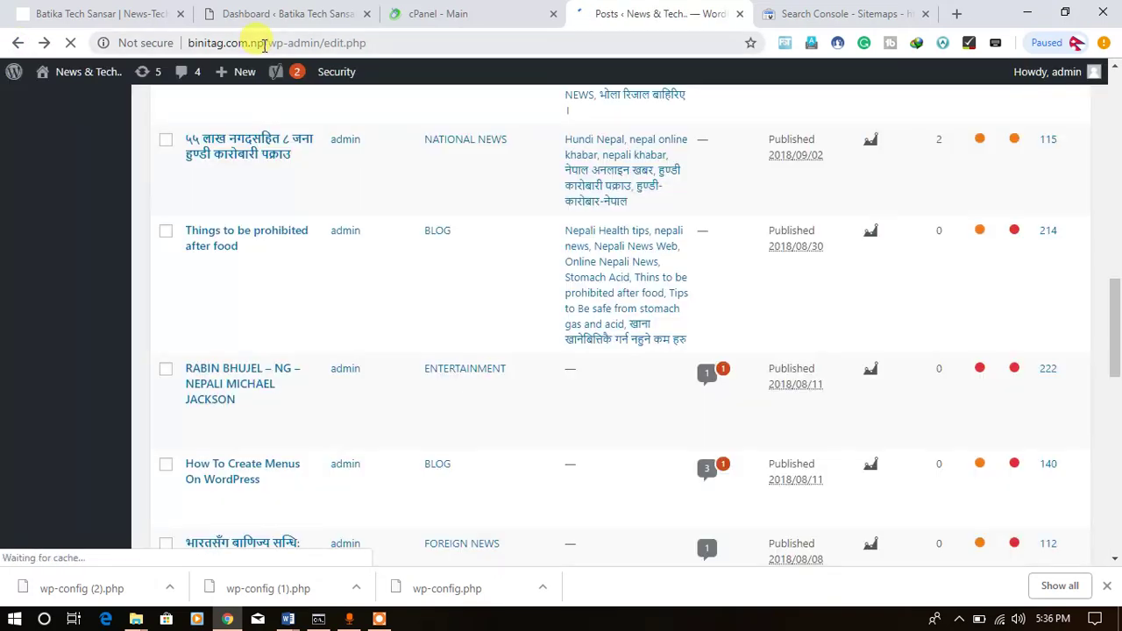
drag(264, 46, 375, 42)
click(273, 42)
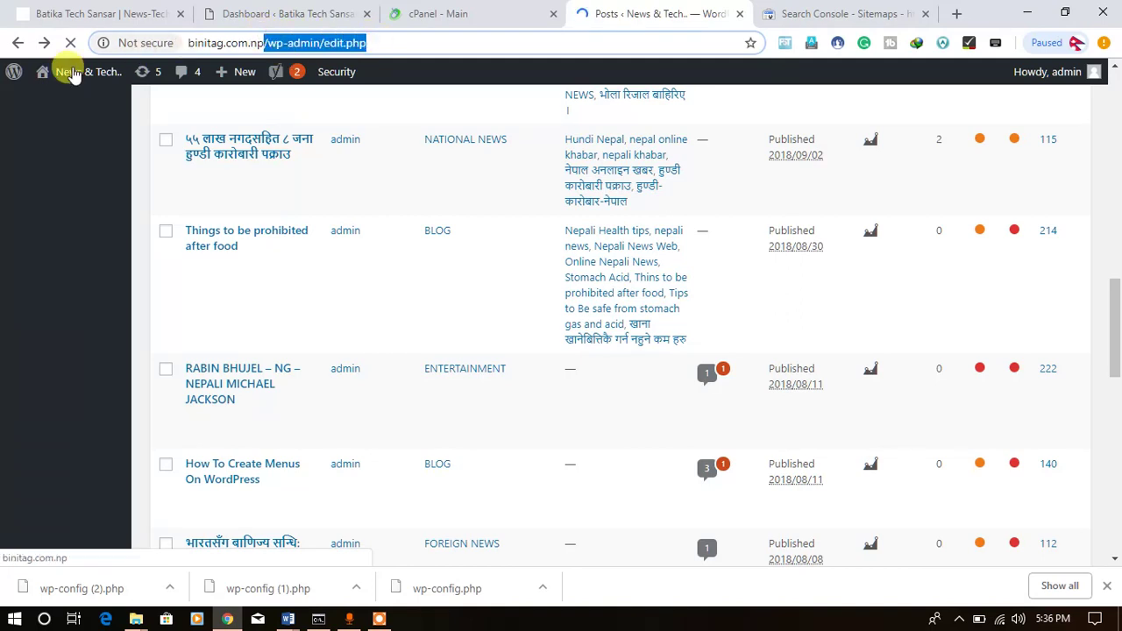
scroll(230, 283, up, 4)
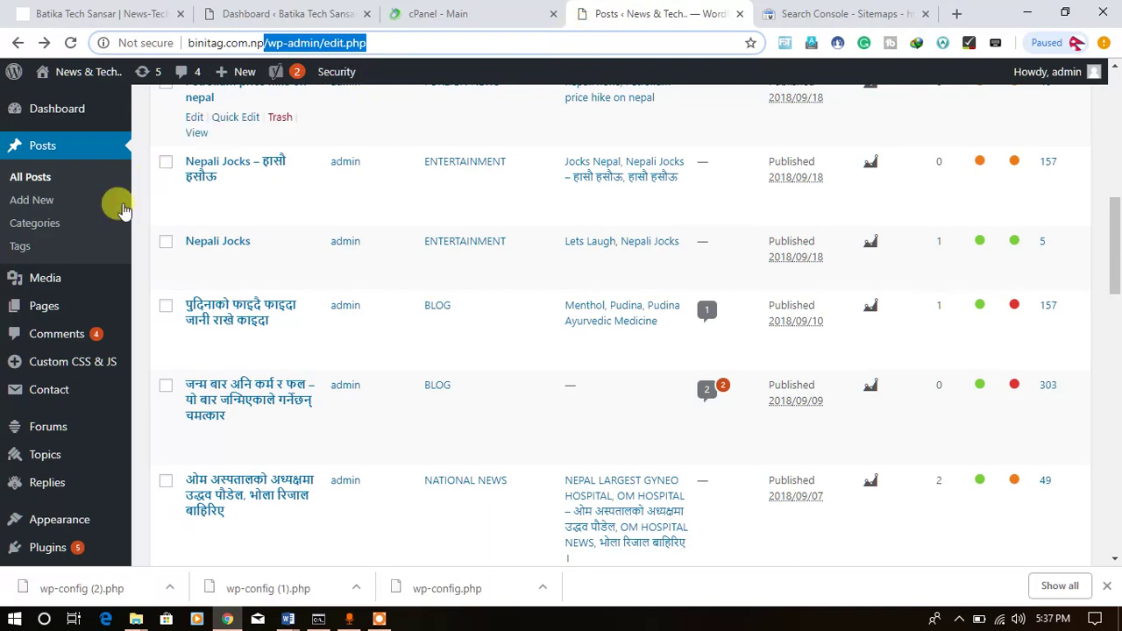
click(520, 16)
click(614, 15)
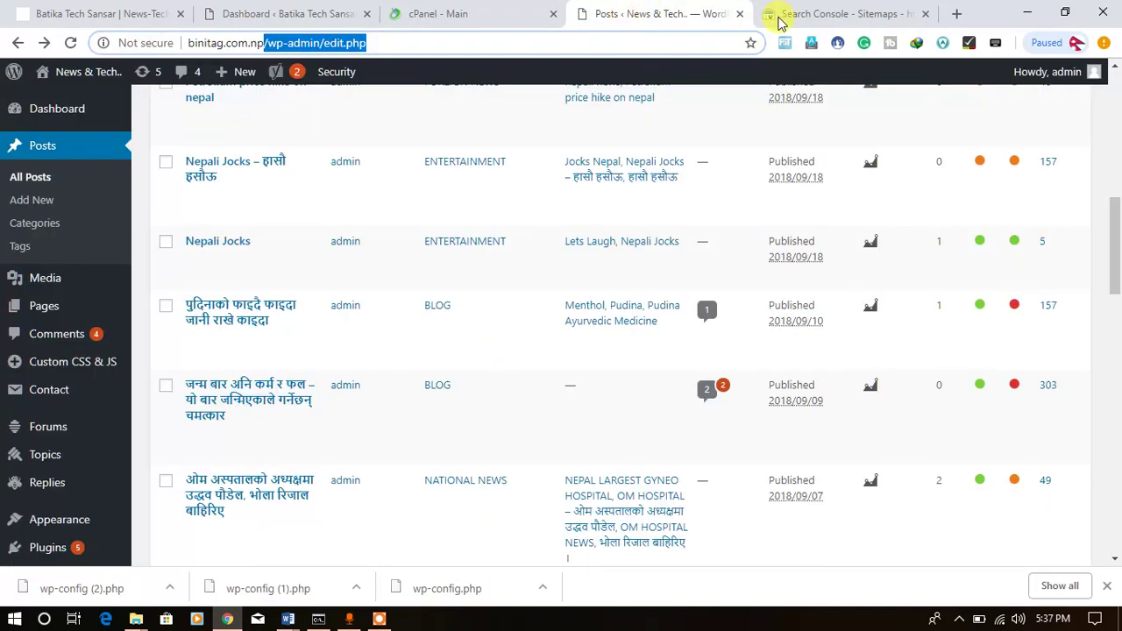
Cancel the empty Add/Test Sitemap form and scroll to the sitemaps table with /sitemap_index.xml marked
click(783, 15)
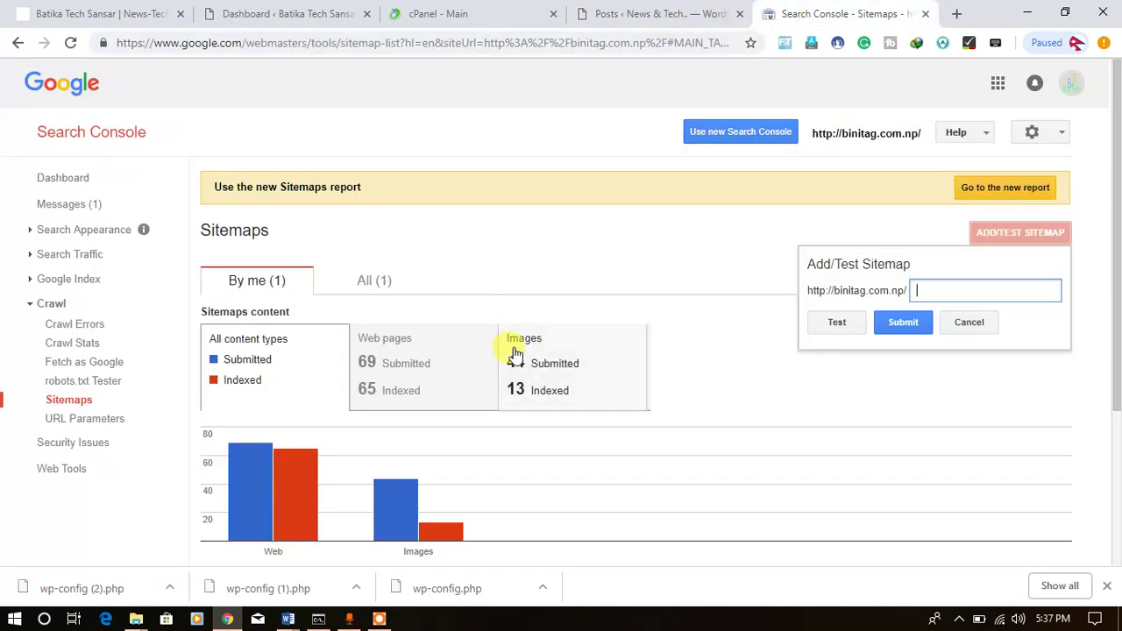
click(976, 326)
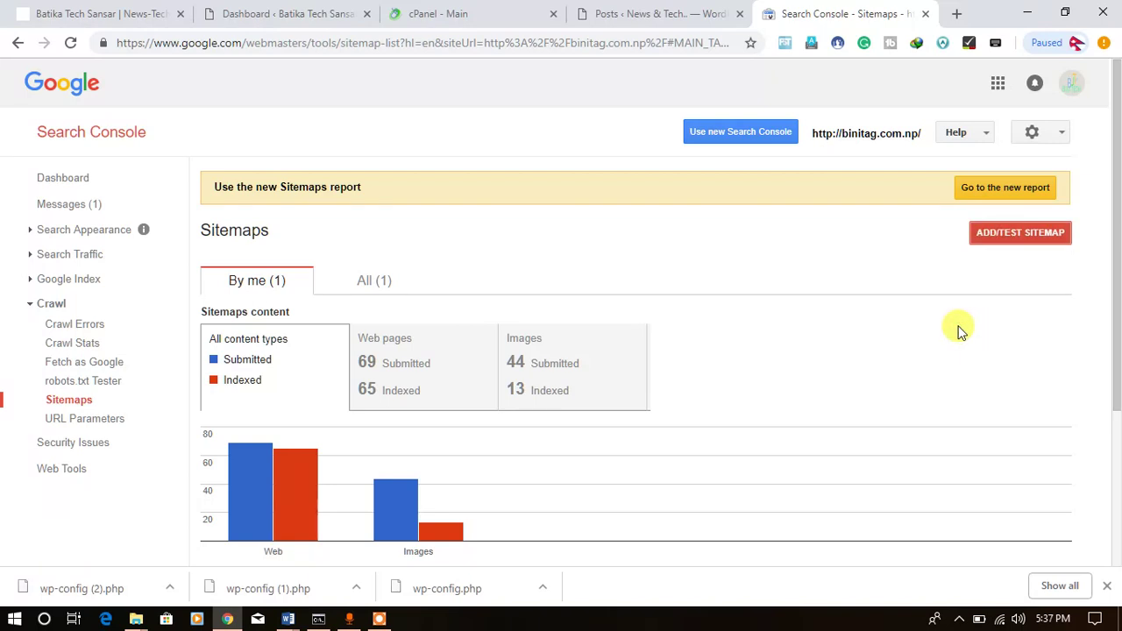
scroll(686, 355, down, 2)
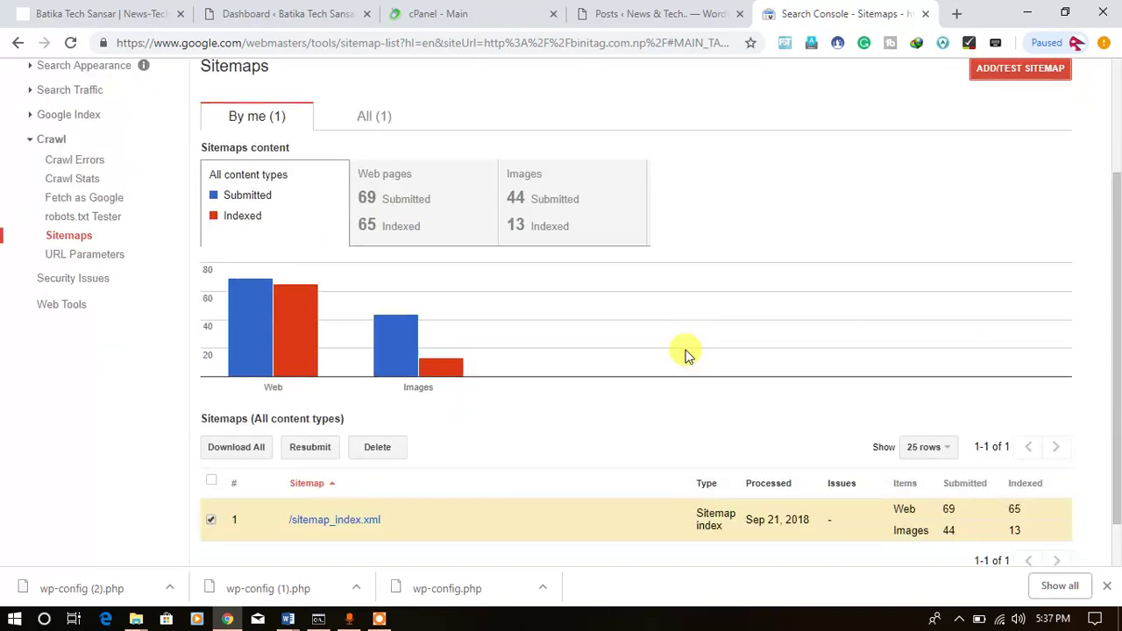
scroll(686, 355, down, 1)
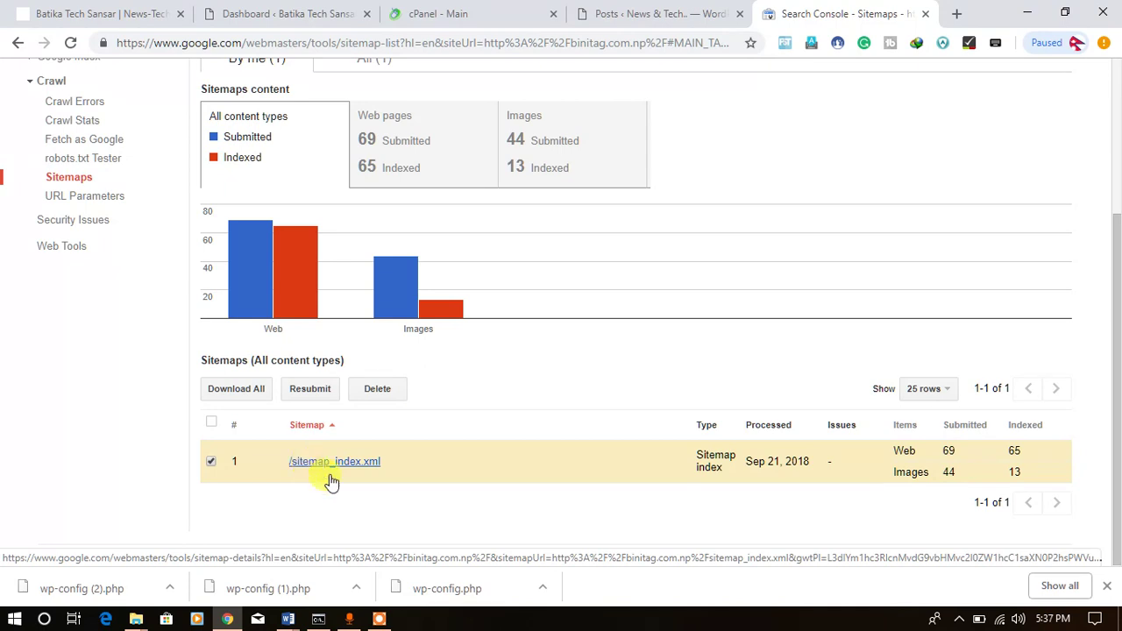
click(378, 619)
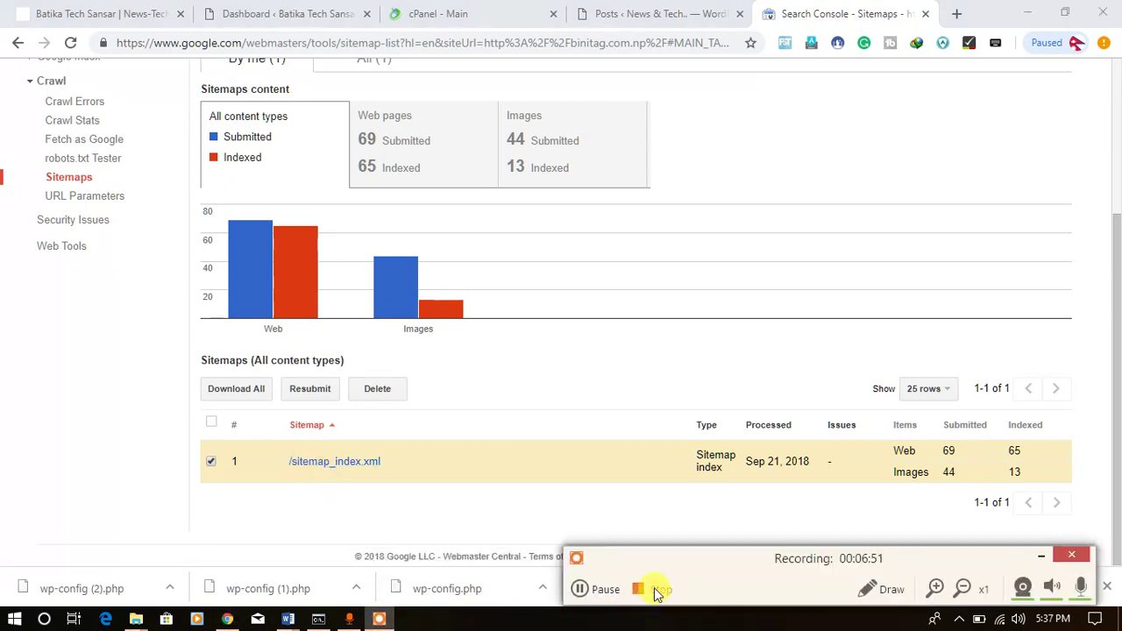